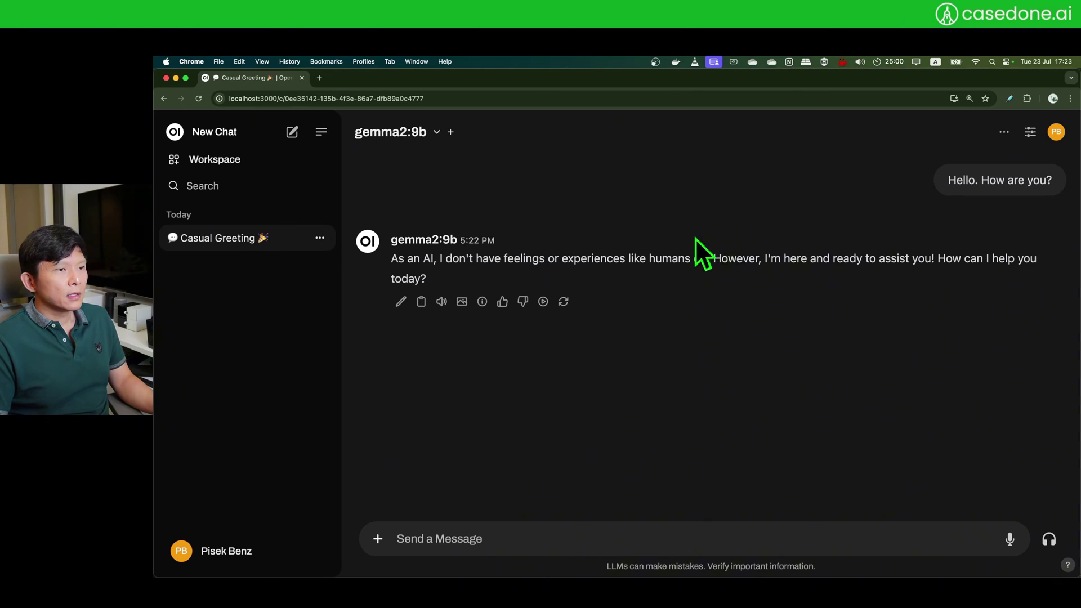
Step: Start a new, empty chat with no model selected yet
click(293, 133)
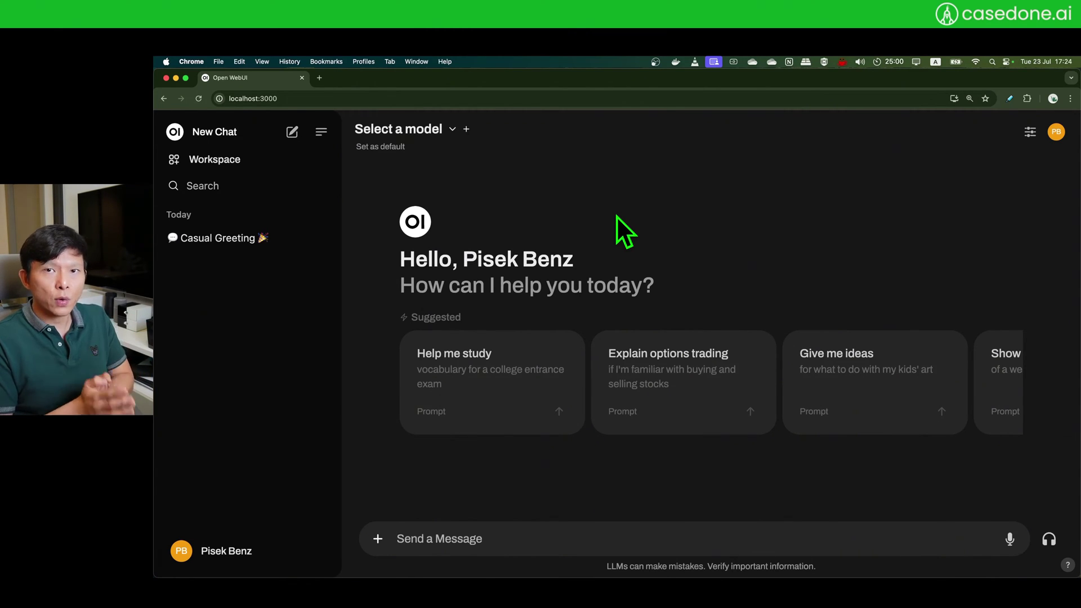
Step: Go to the Workspace Documents library, which lists the #mba-marketing PDFs
click(217, 160)
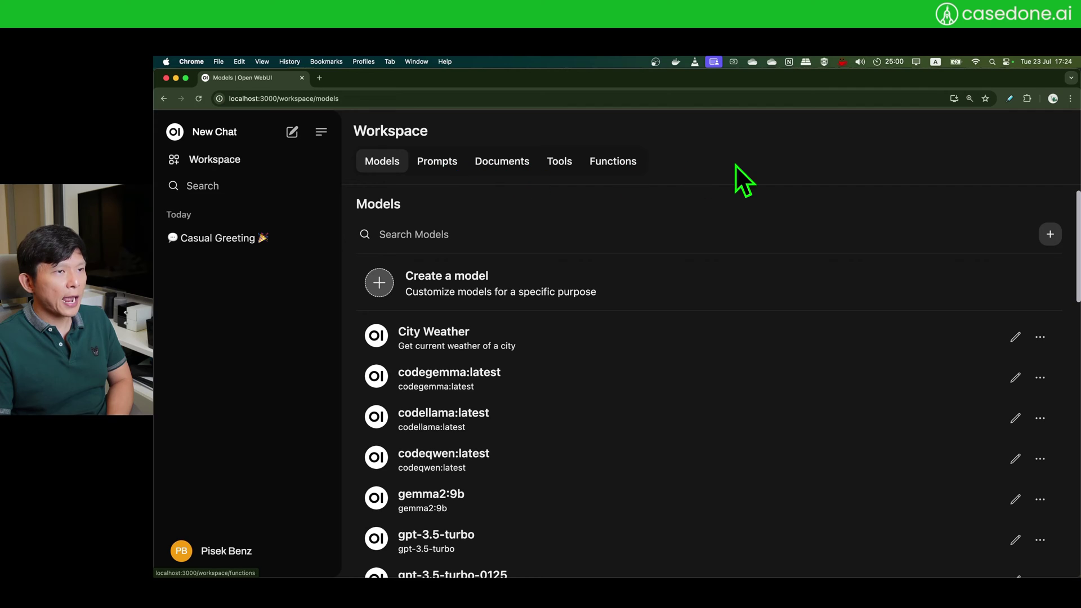
click(502, 169)
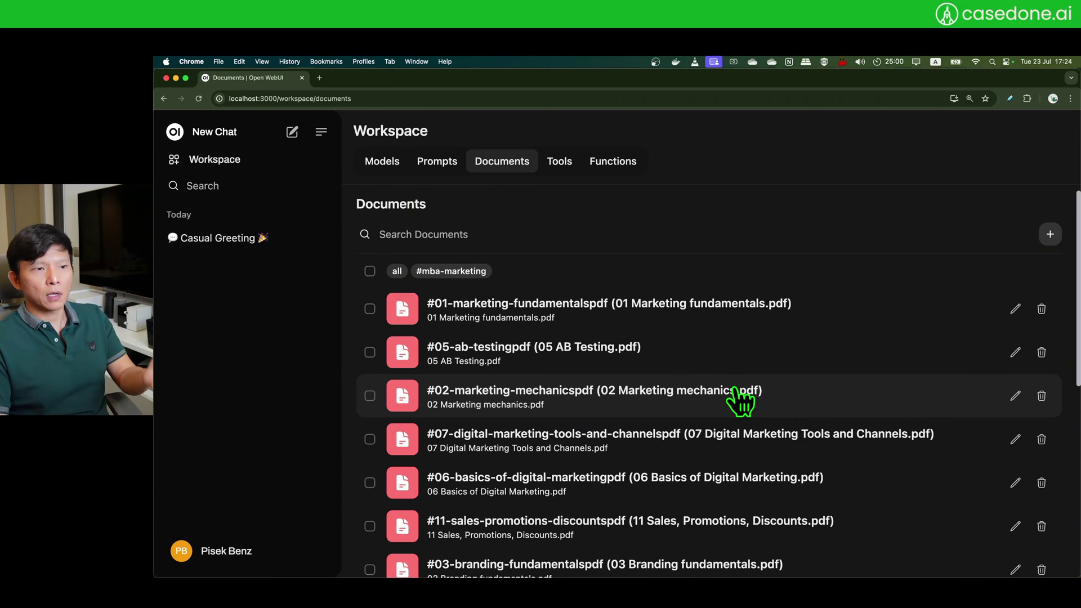
scroll(739, 401, down, 10)
scroll(739, 401, up, 10)
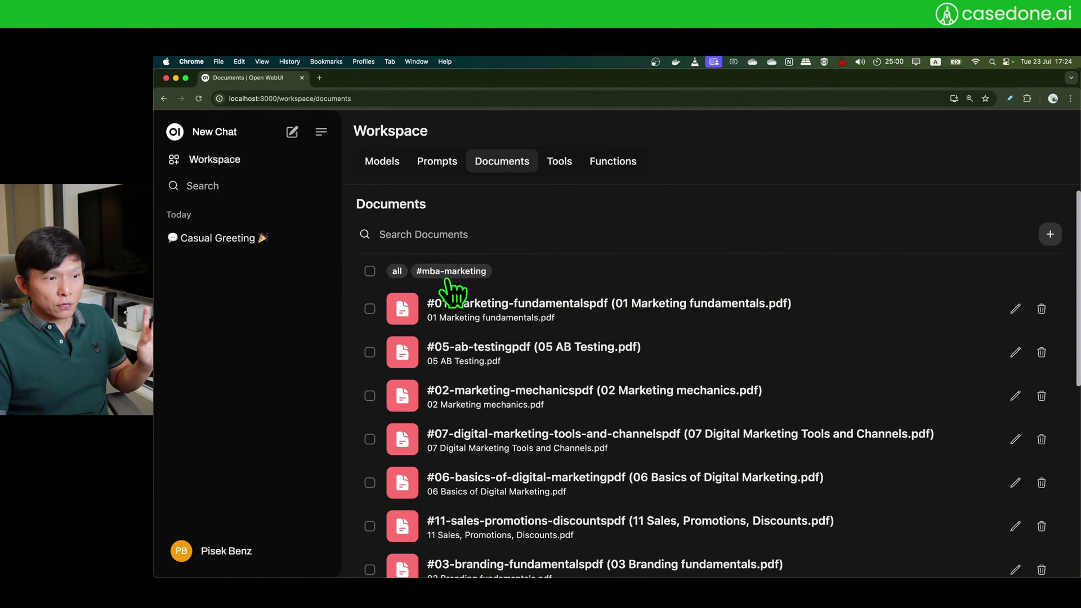
Step: Scroll through the uploaded #mba-marketing course PDFs to review them
scroll(639, 489, down, 7)
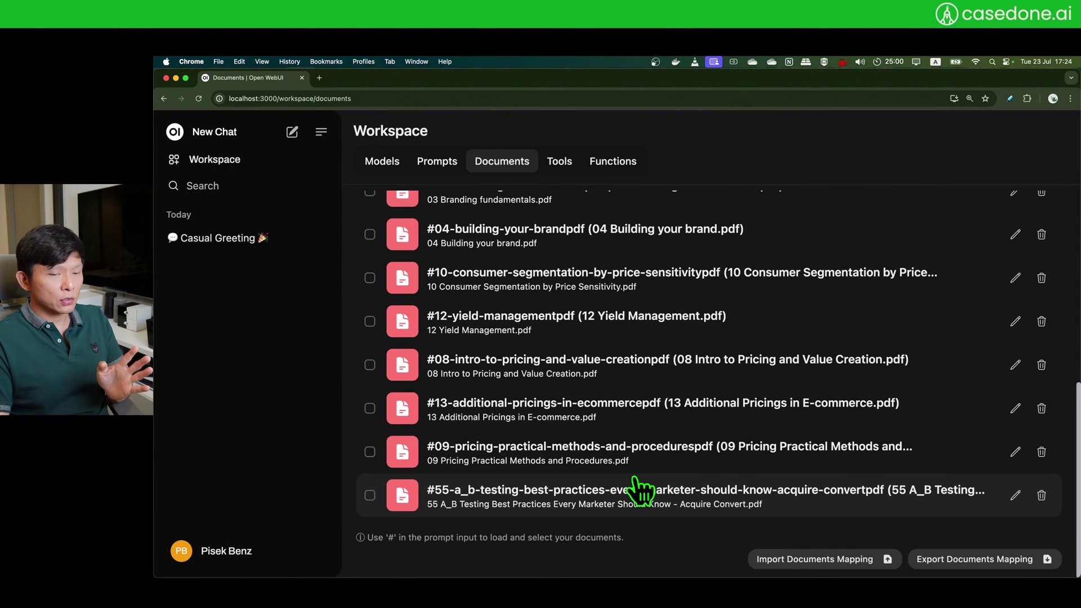
scroll(639, 490, up, 7)
scroll(641, 491, up, 1)
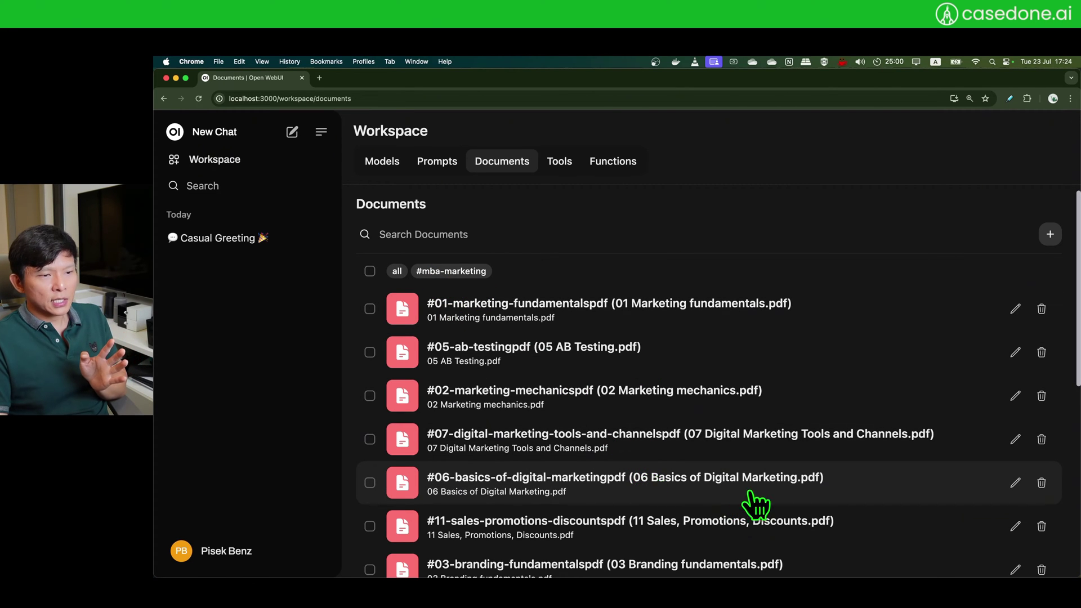
scroll(572, 447, down, 3)
scroll(572, 447, down, 4)
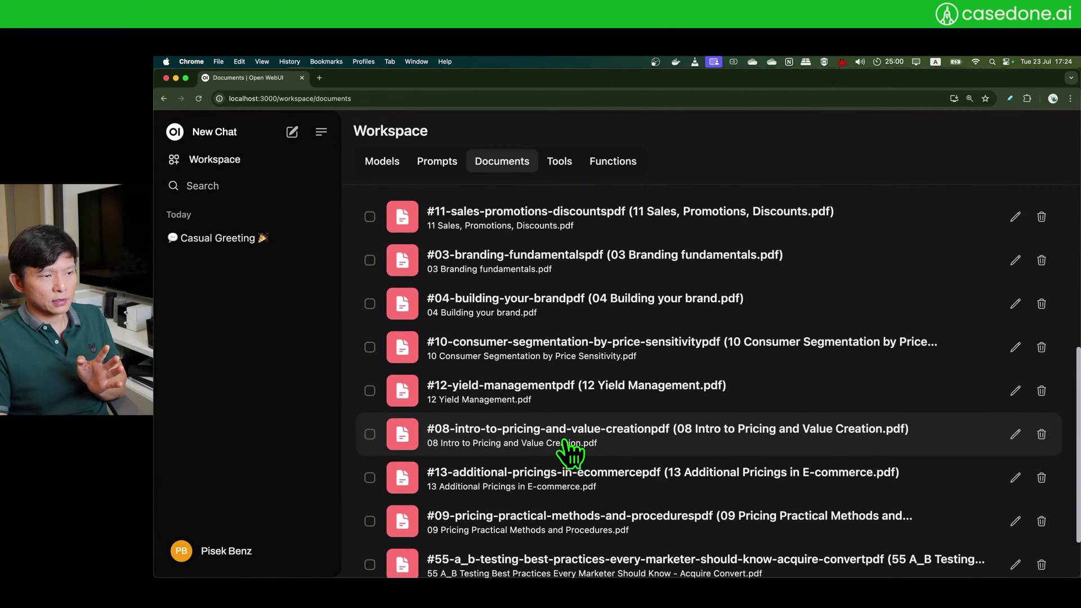
scroll(572, 450, up, 7)
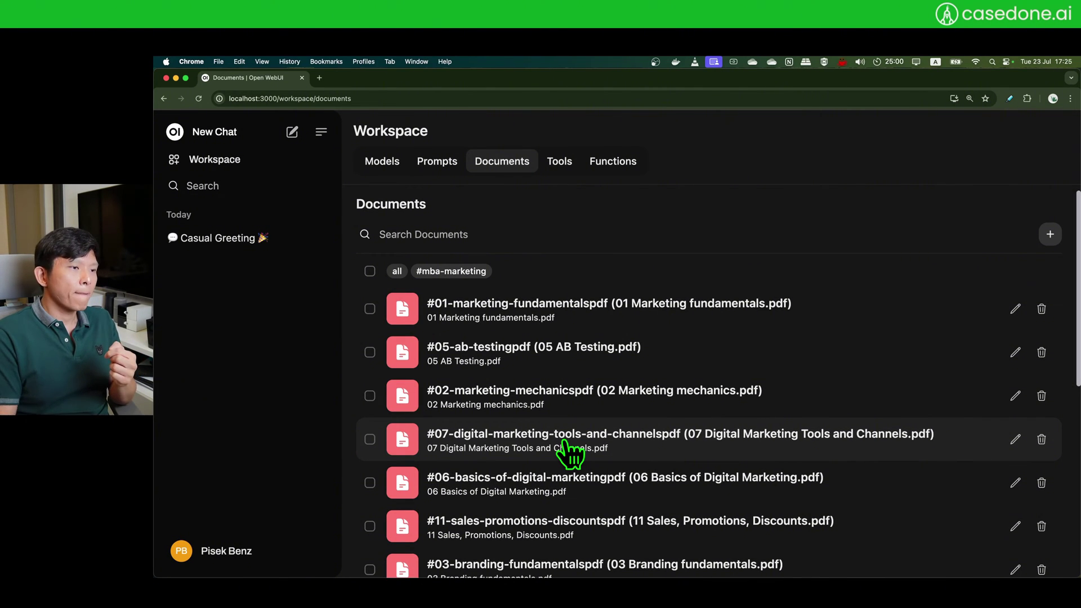
scroll(619, 428, down, 8)
scroll(618, 426, up, 5)
scroll(617, 426, up, 4)
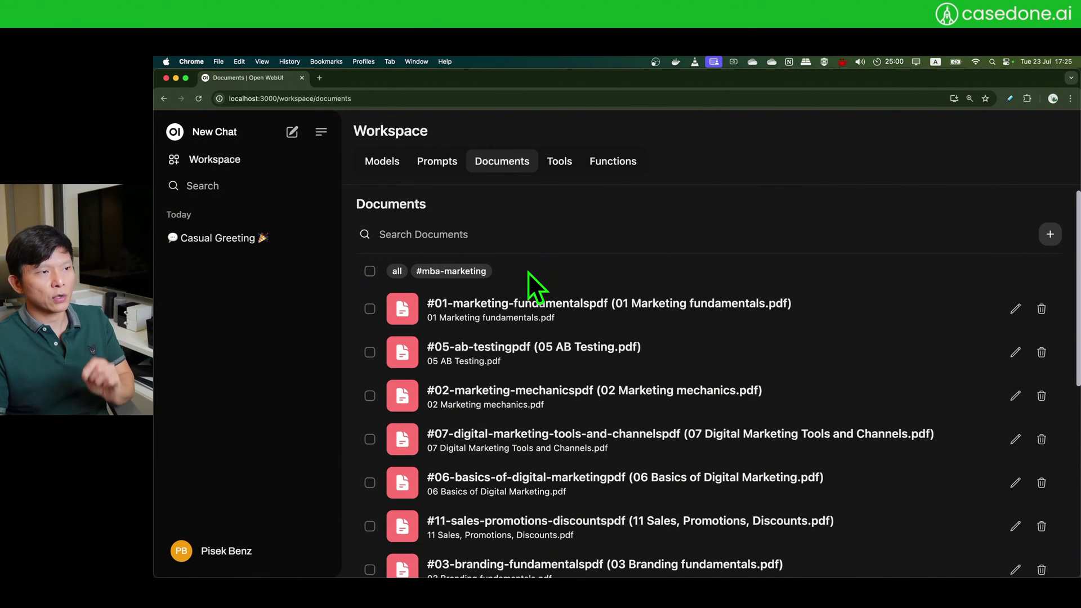
scroll(542, 316, down, 1)
scroll(479, 304, up, 1)
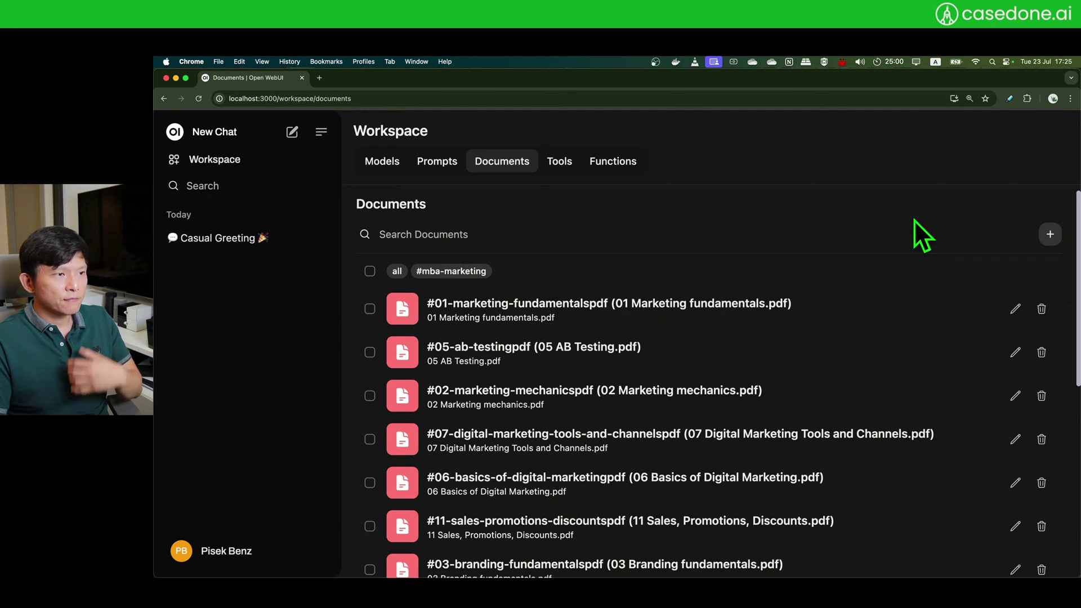
Step: Browse demo > MBA from Add Docs, peek into MBA-Strategy, then cancel
click(1051, 235)
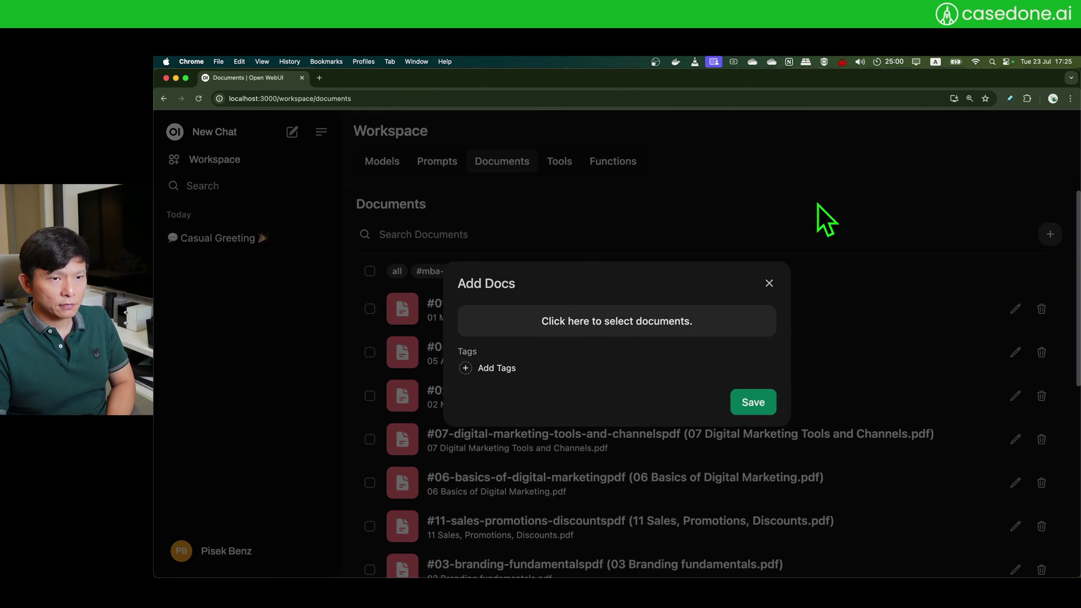
click(769, 284)
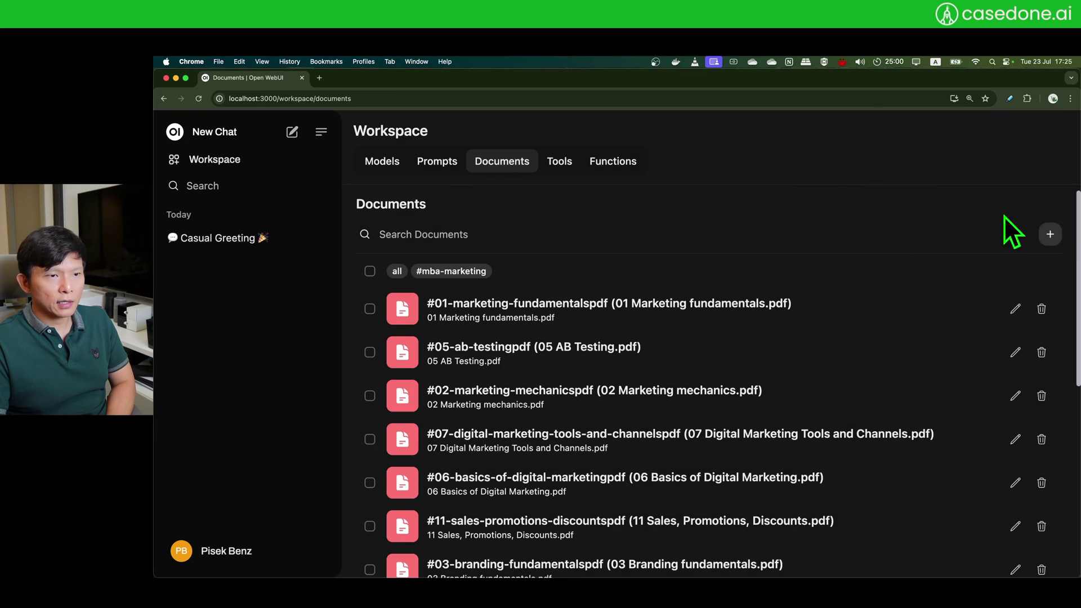
click(1050, 235)
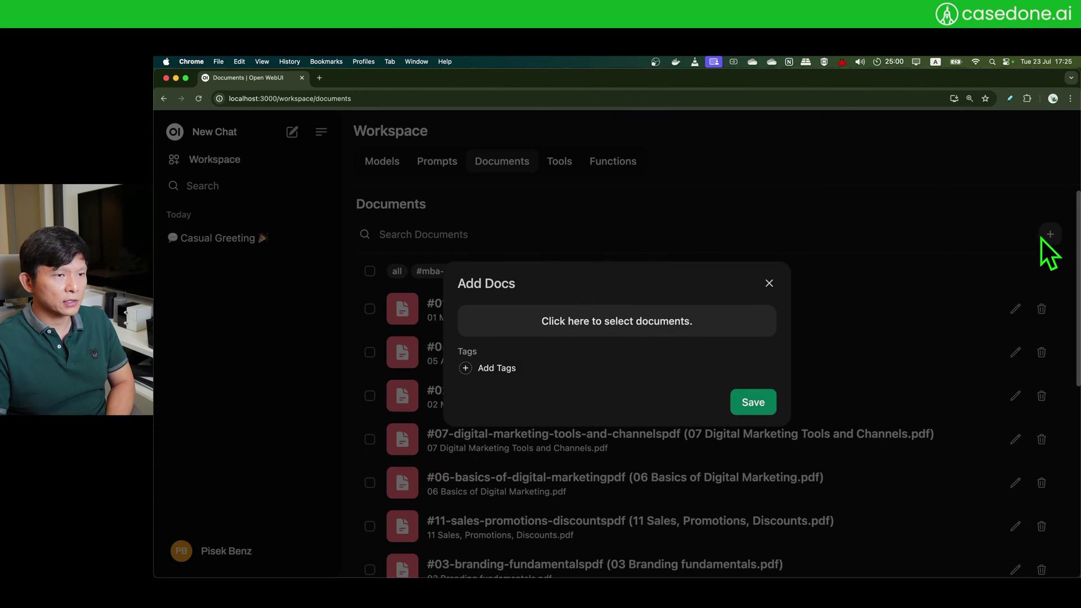
click(580, 335)
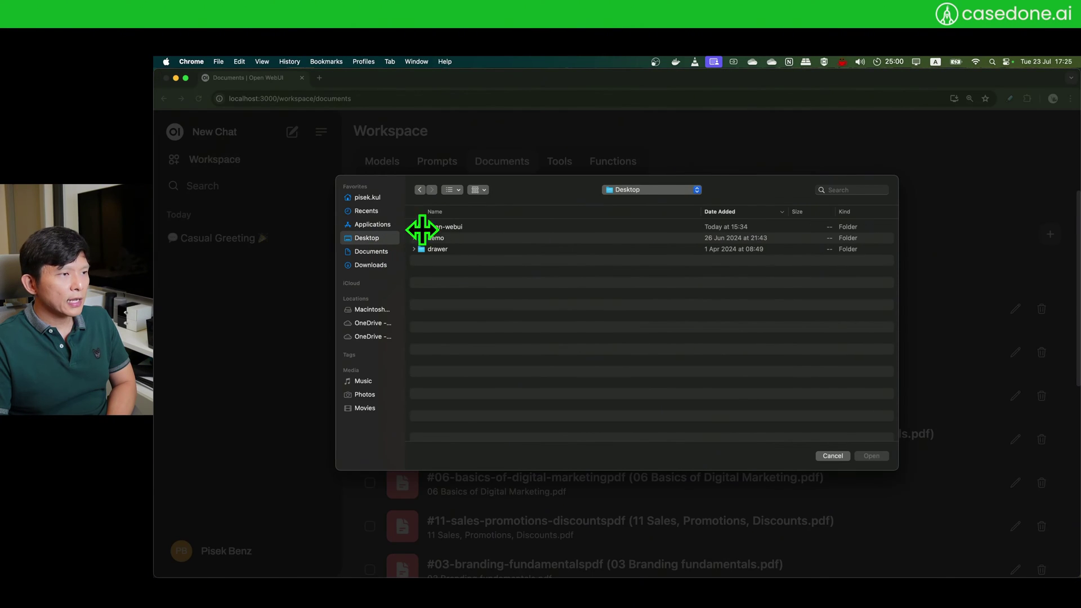
double_click(451, 241)
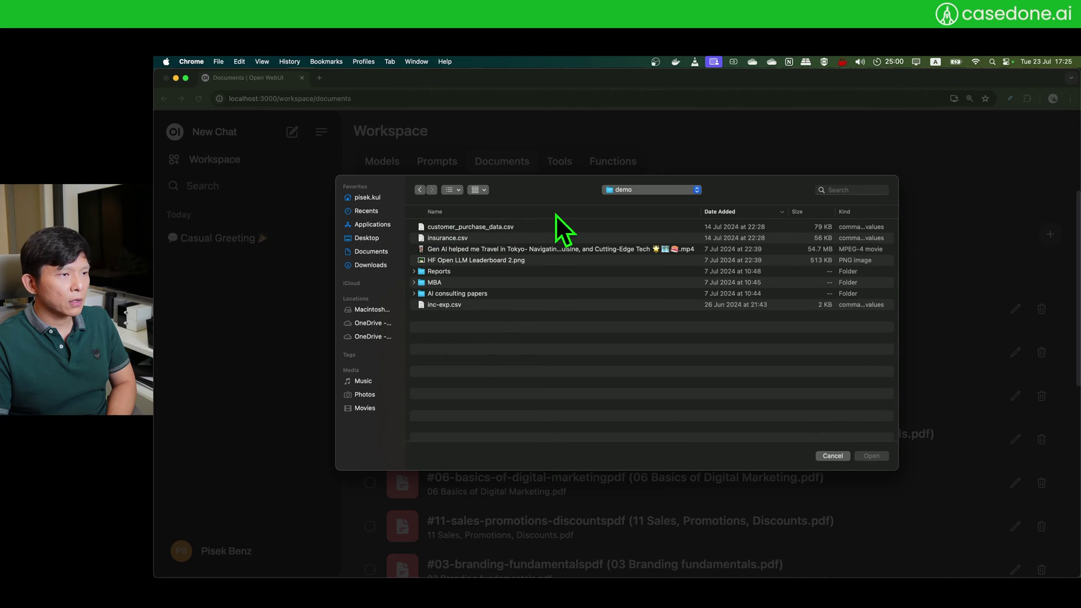
double_click(445, 282)
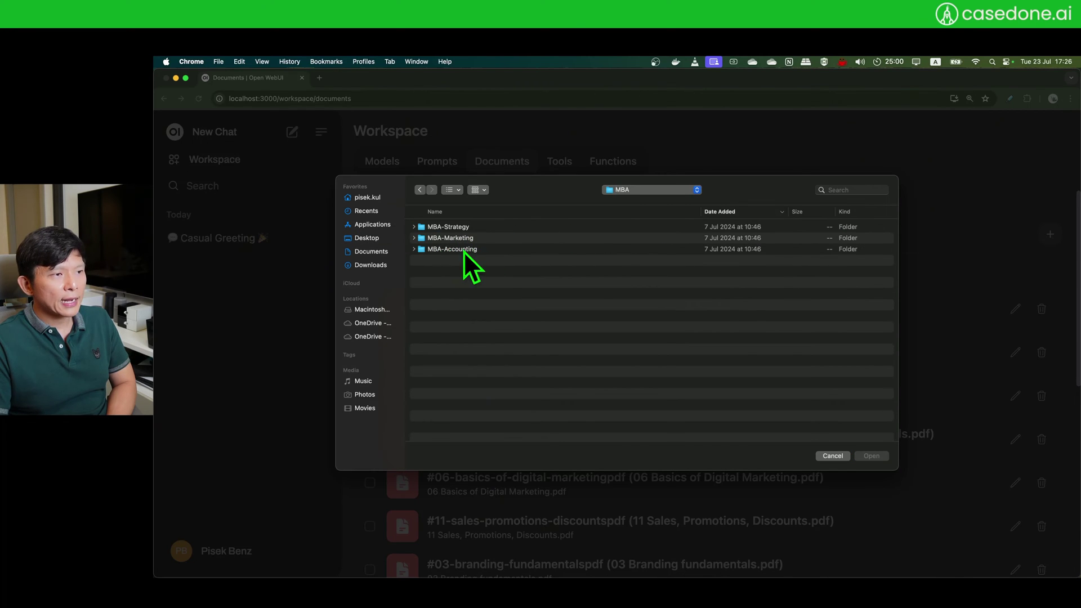
click(414, 227)
click(414, 227)
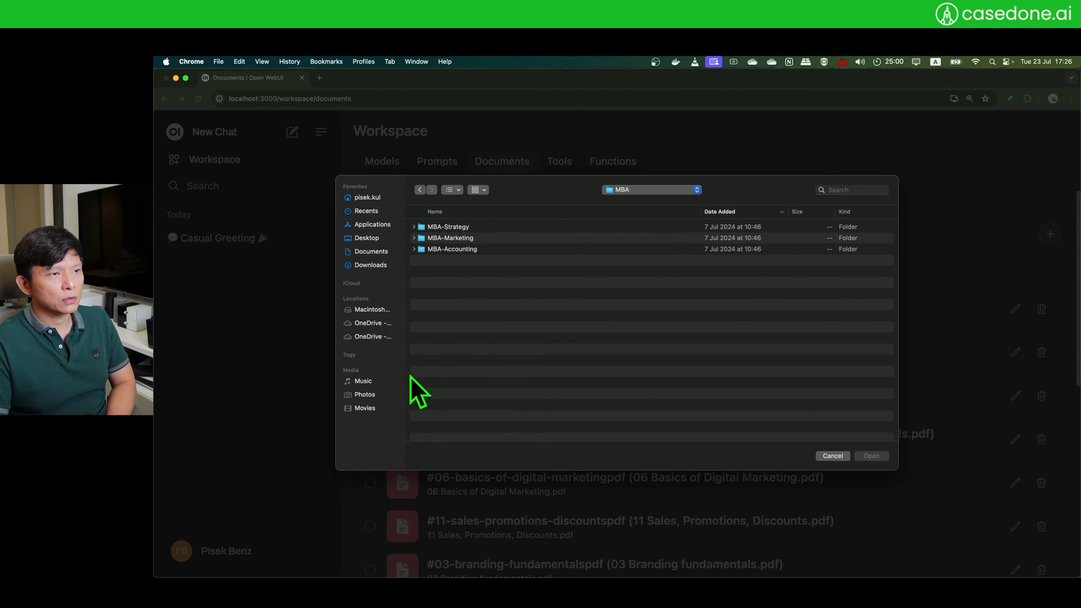
click(832, 456)
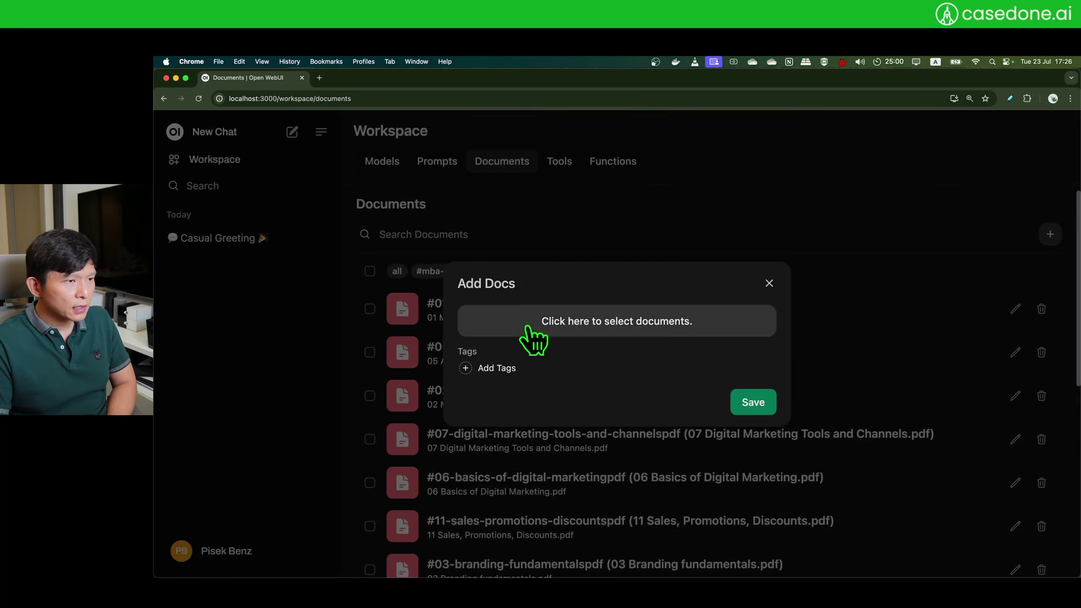
click(774, 284)
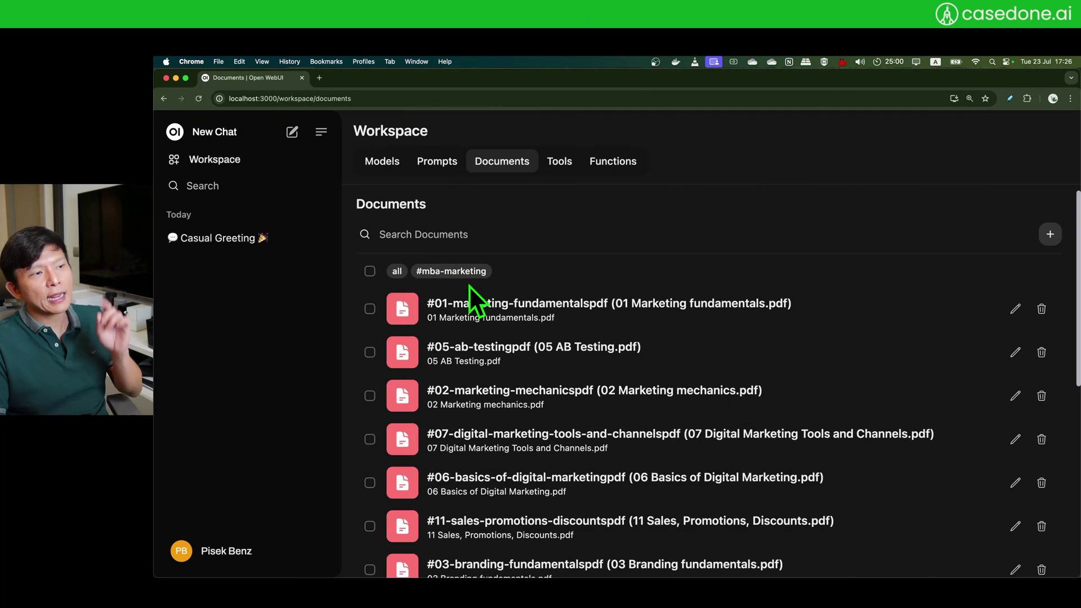
Step: Select all 13 PDFs in Desktop > demo > MBA-Accounting for upload
click(1050, 235)
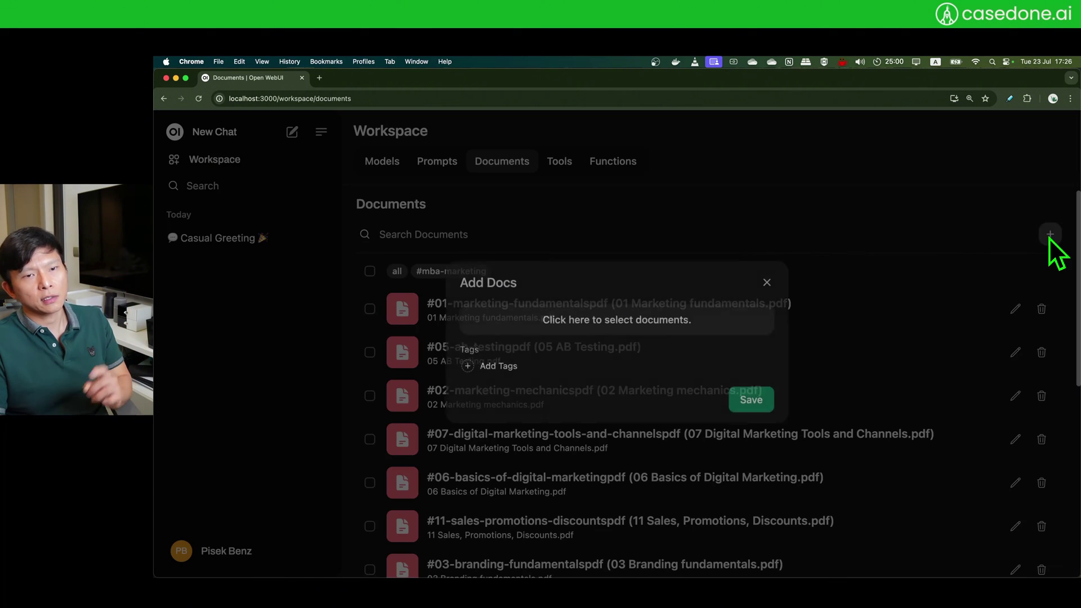
click(639, 331)
click(364, 239)
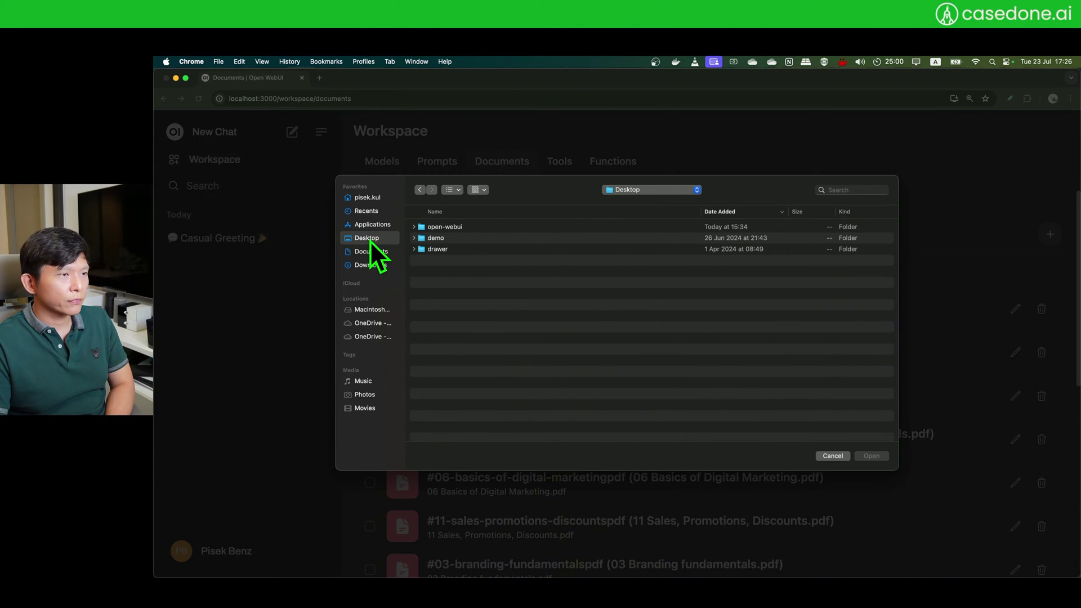
click(486, 239)
click(484, 251)
click(488, 241)
double_click(491, 240)
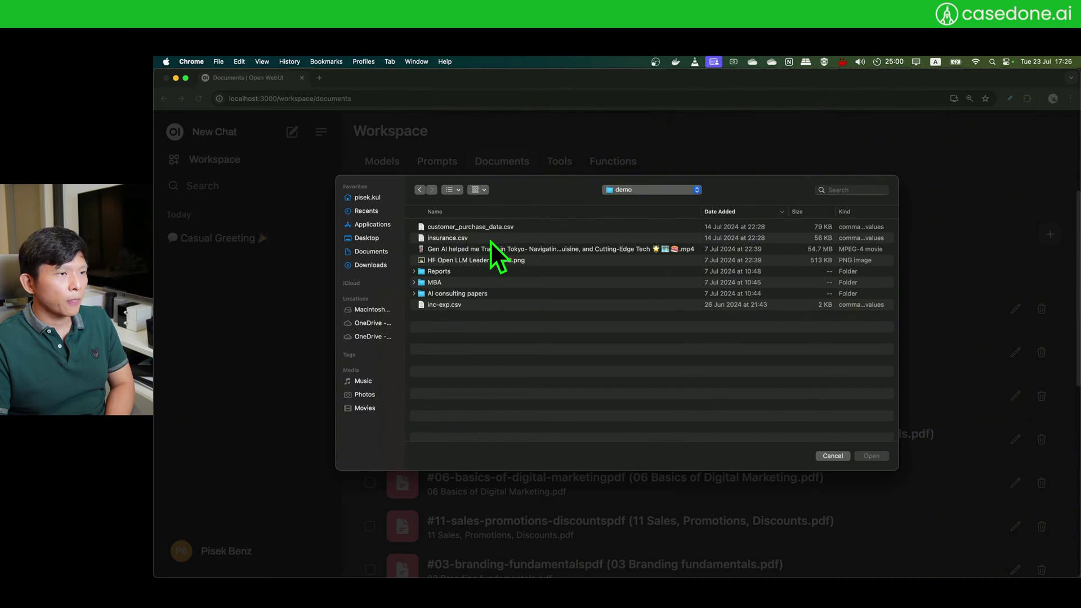
double_click(487, 248)
drag(552, 386, 494, 226)
click(884, 454)
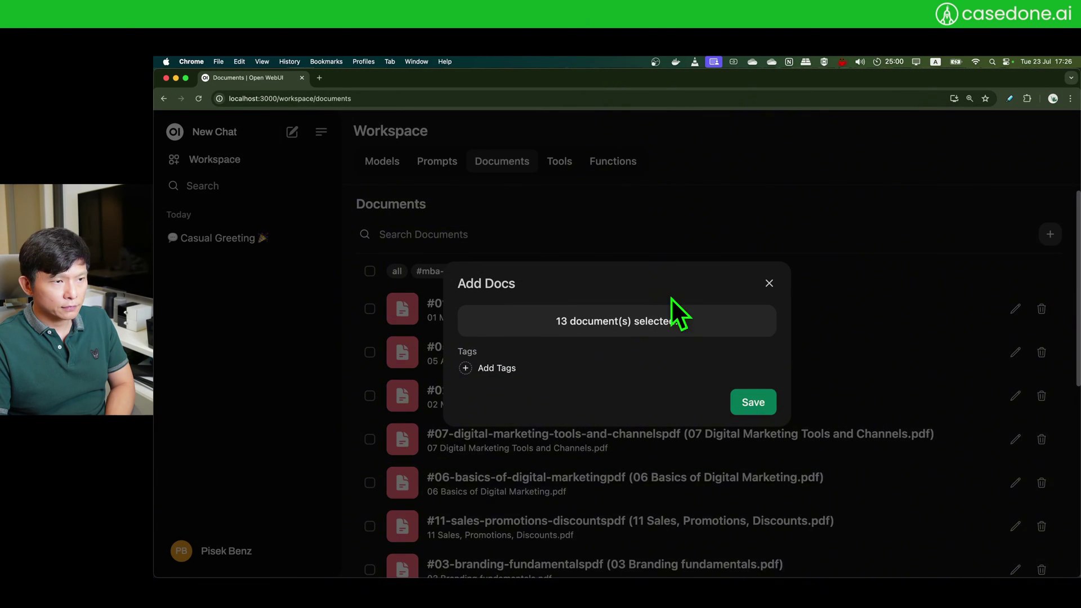
Step: Tag the 13 selected accounting PDFs with mba-accounting
click(489, 371)
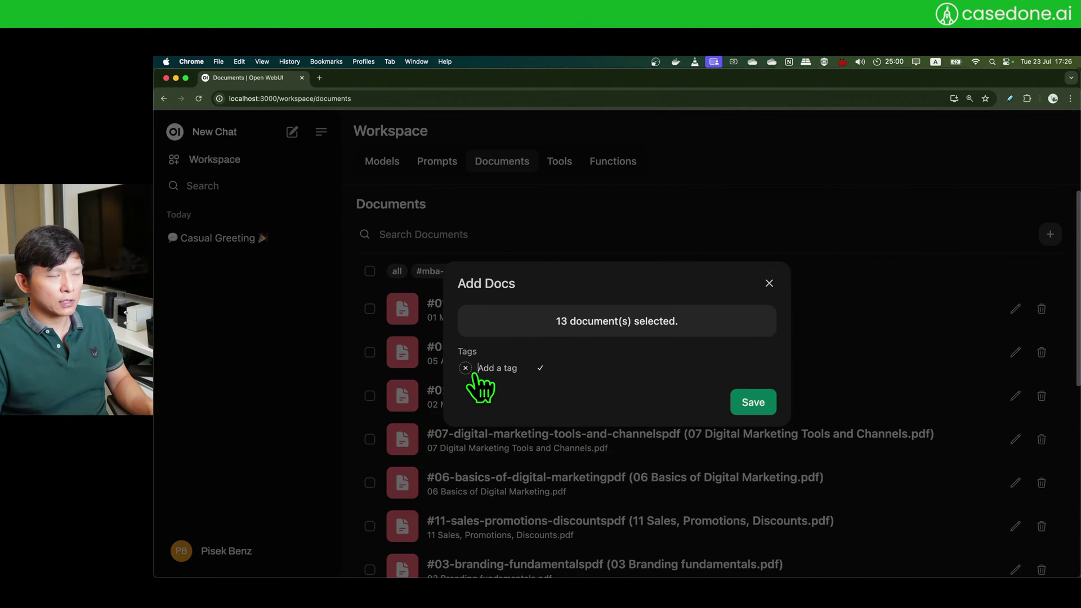
text(mba-)
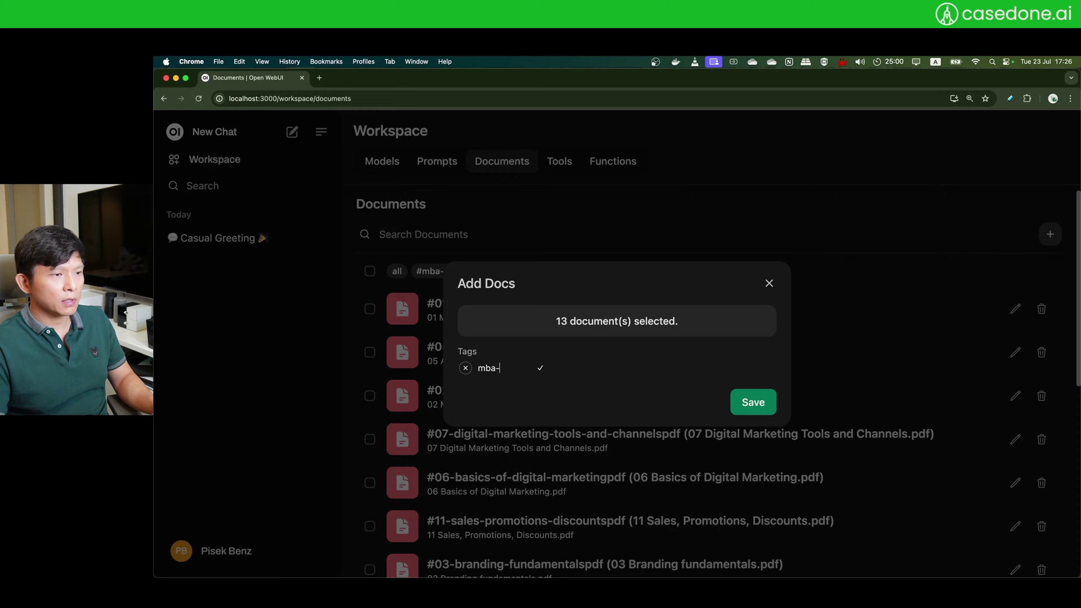
text(accounting)
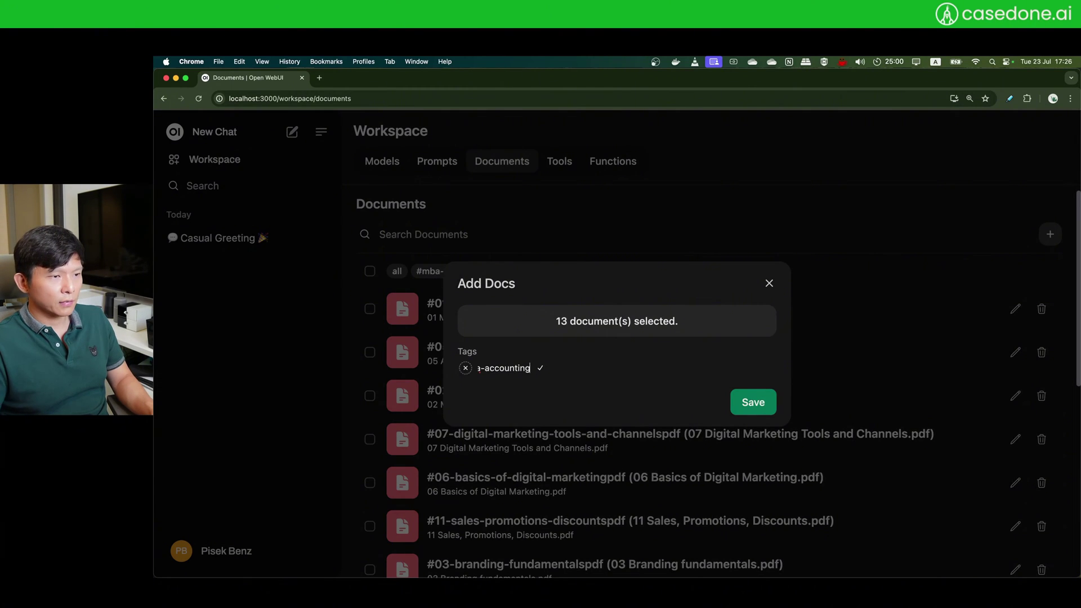
key(Return)
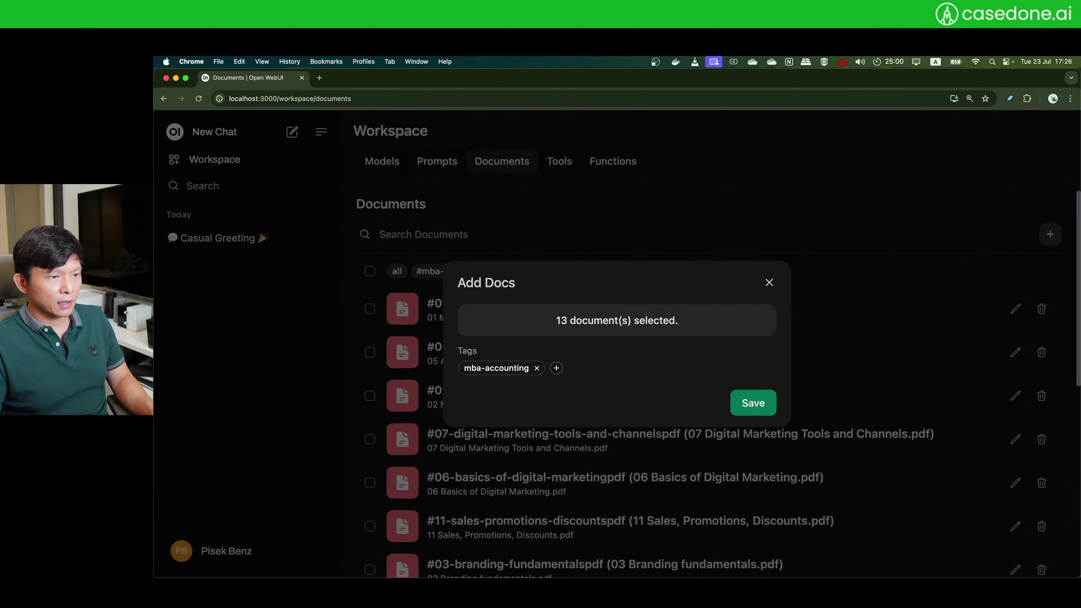
click(557, 368)
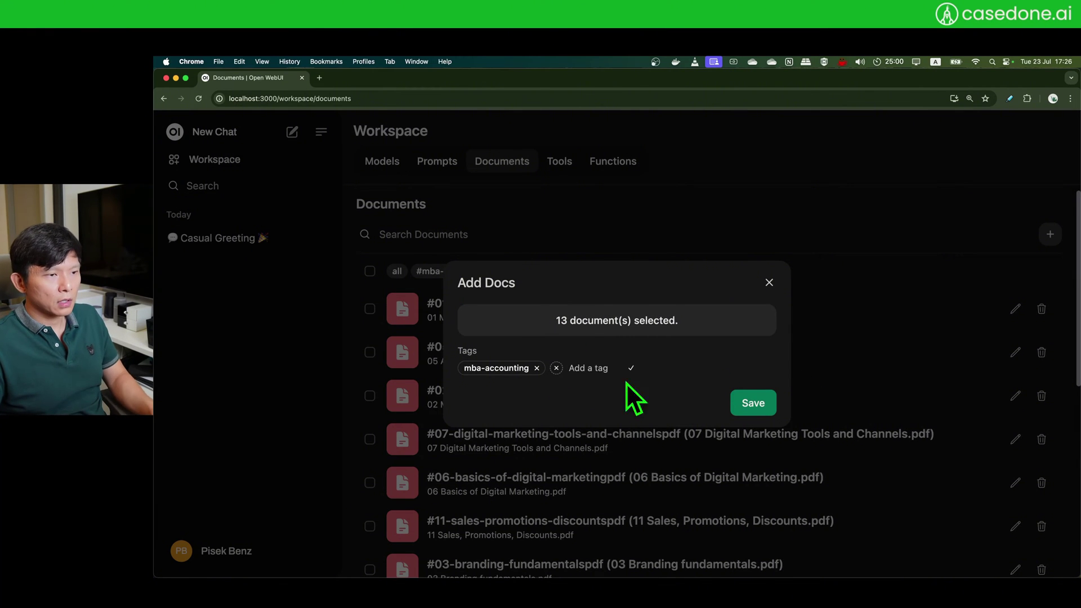
click(557, 368)
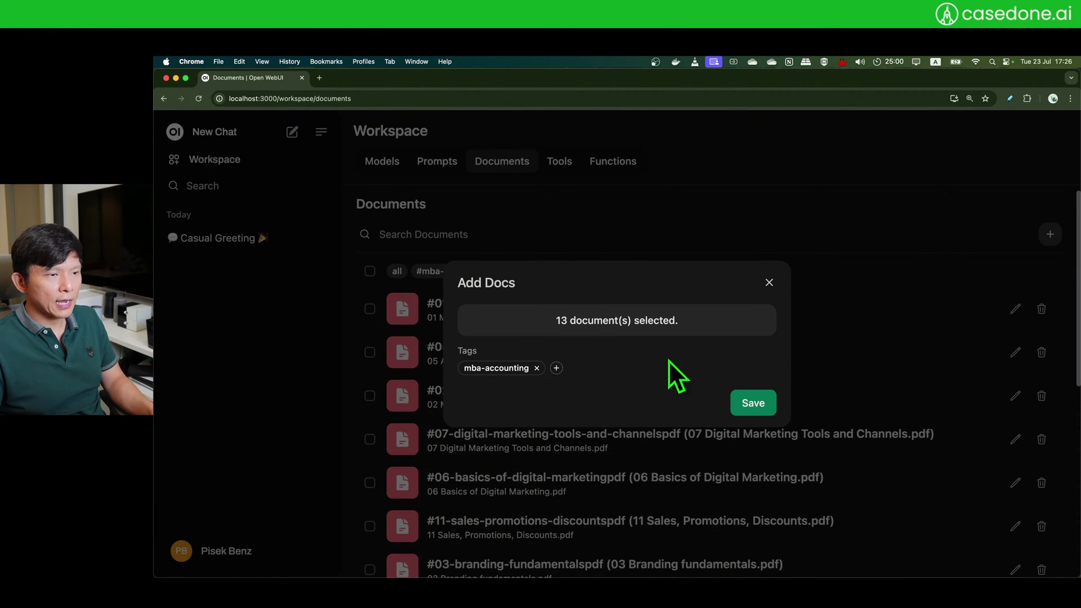
Step: Save the tagged accounting PDFs into the library and scroll through the list
click(757, 405)
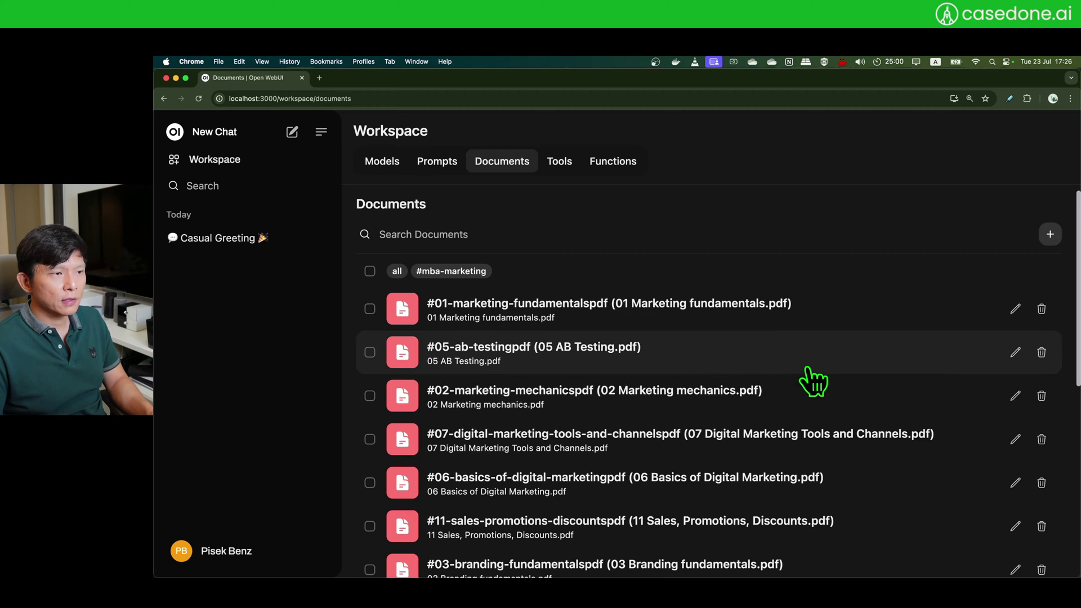
scroll(804, 396, down, 7)
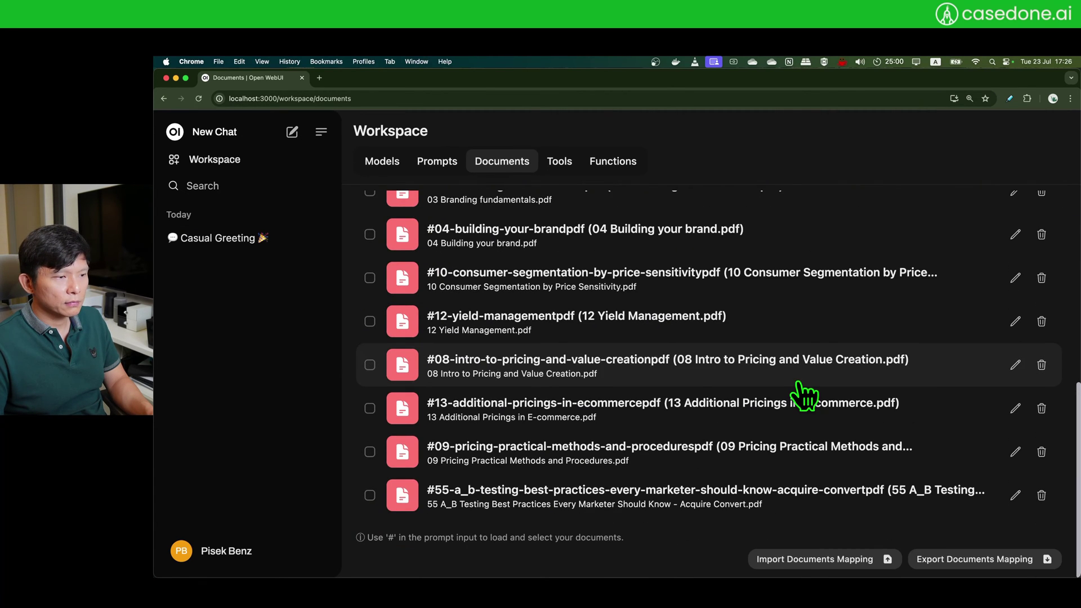
scroll(751, 411, up, 10)
scroll(701, 367, down, 10)
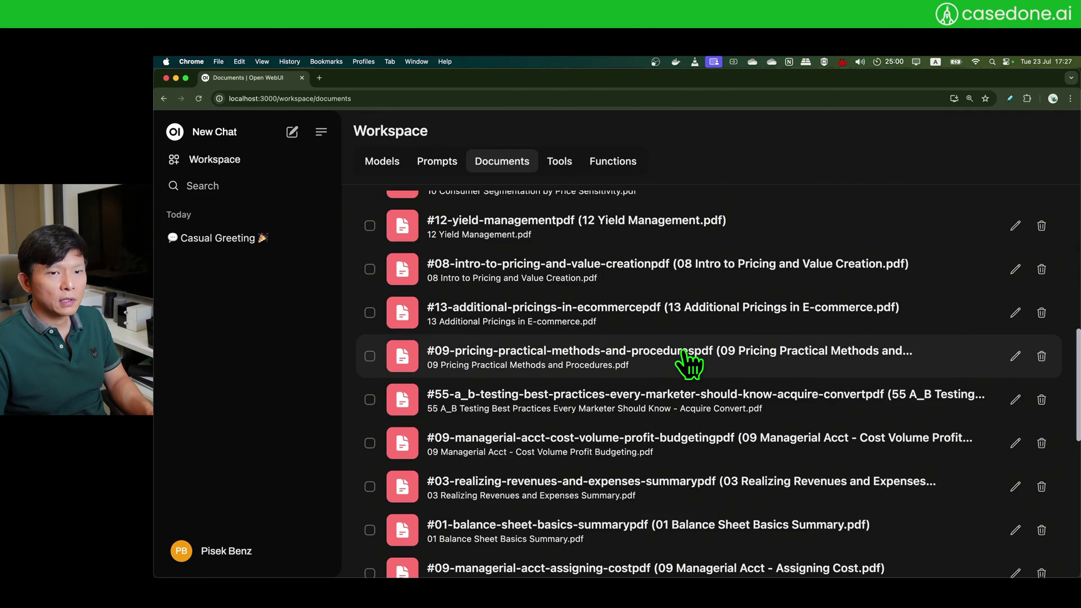
scroll(690, 363, down, 10)
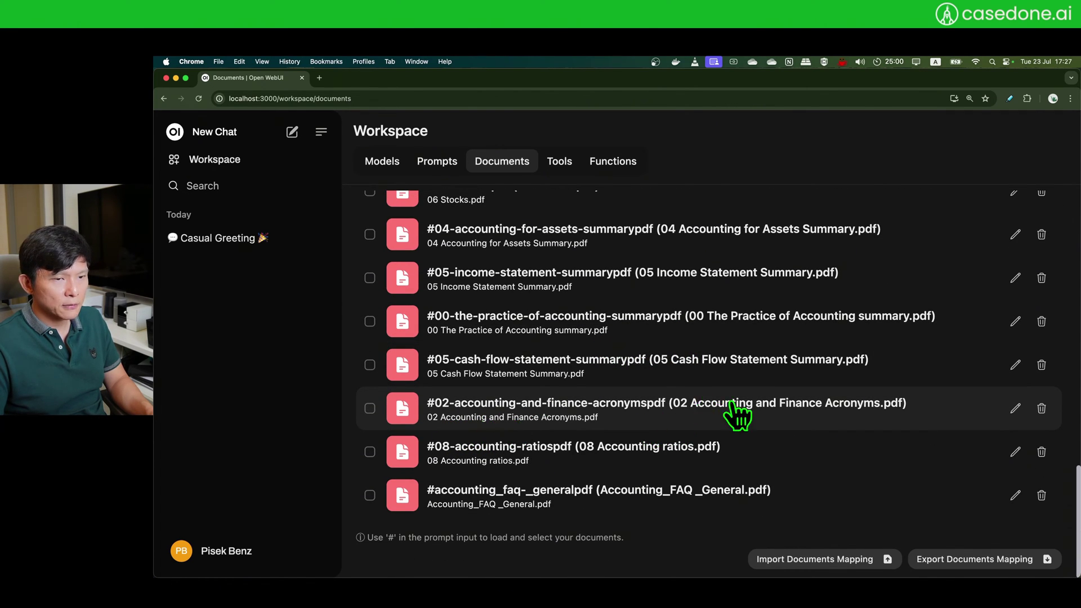
scroll(737, 417, up, 15)
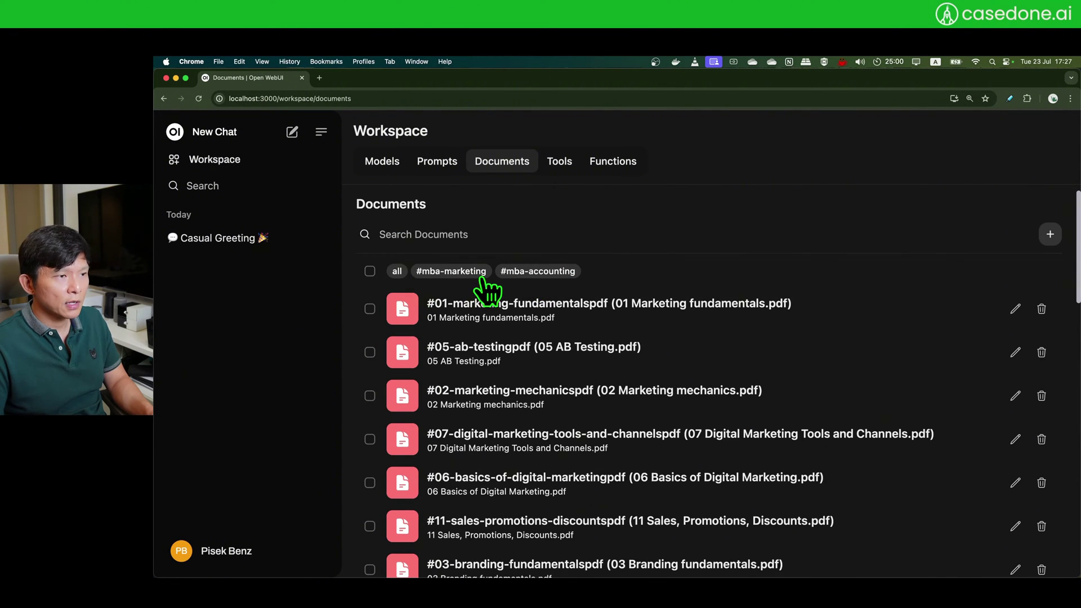
Step: Filter the library to #mba-accounting, briefly checking #mba-marketing in between
click(535, 273)
scroll(518, 374, down, 10)
scroll(535, 338, up, 10)
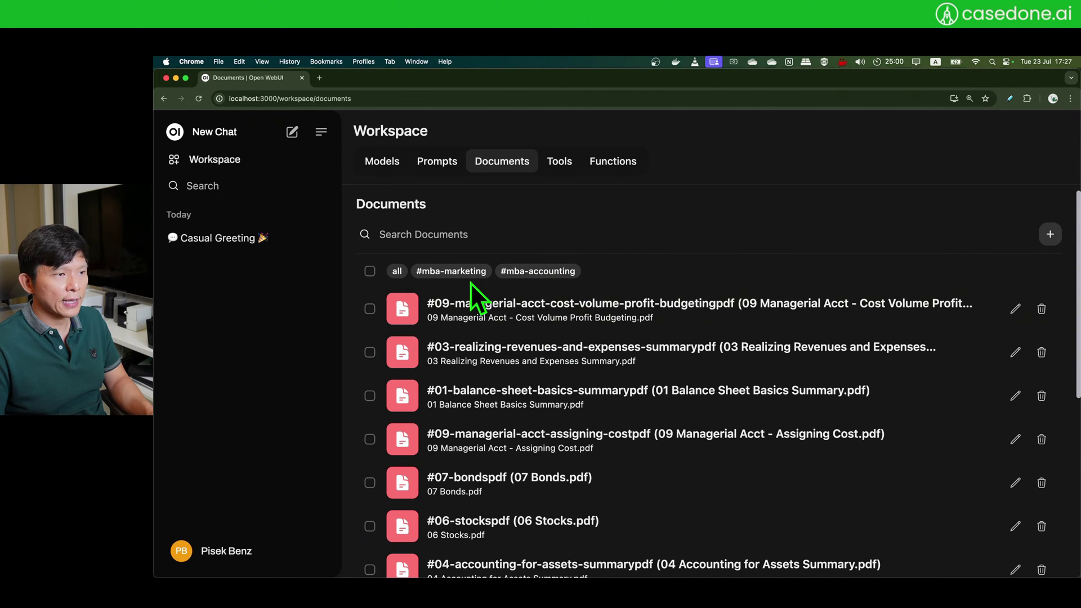
click(470, 276)
click(545, 276)
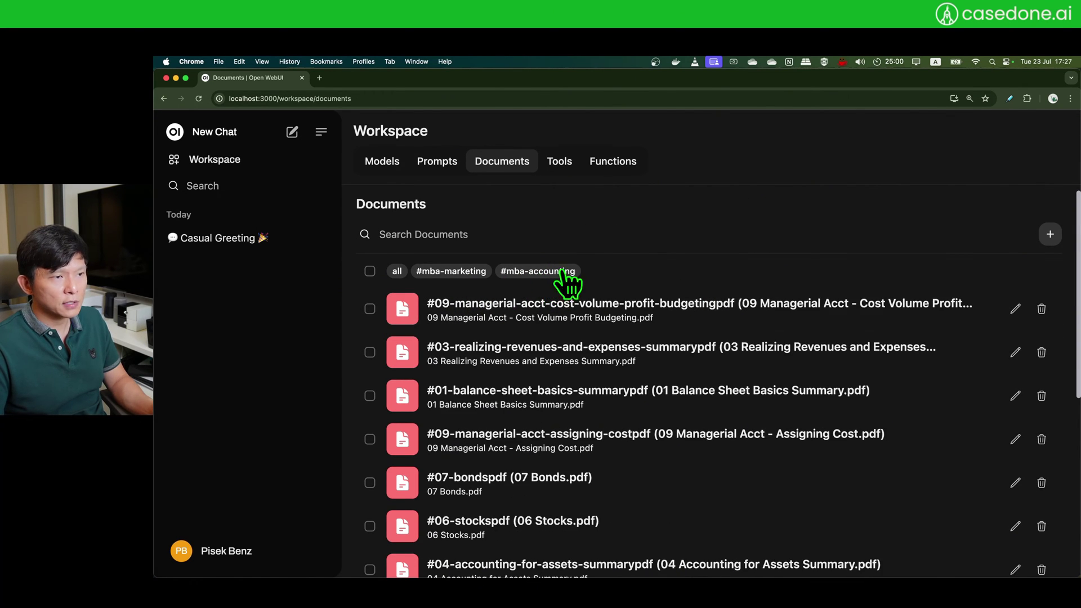
scroll(602, 309, down, 10)
scroll(586, 346, up, 10)
scroll(526, 282, down, 10)
Step: Cancel the Import Documents Mapping file picker and return to the list top
click(840, 559)
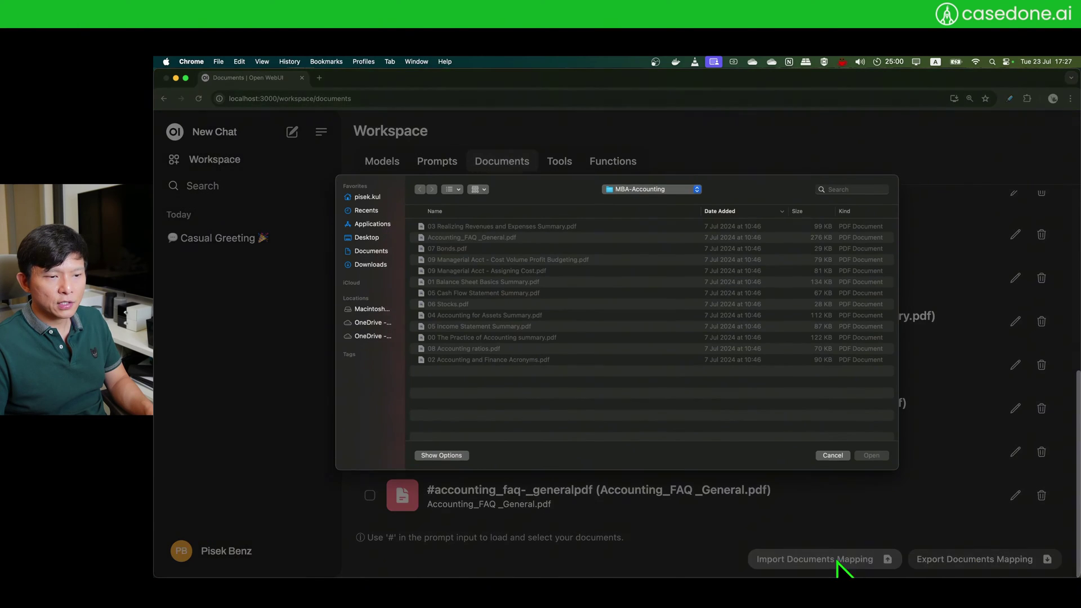
click(821, 456)
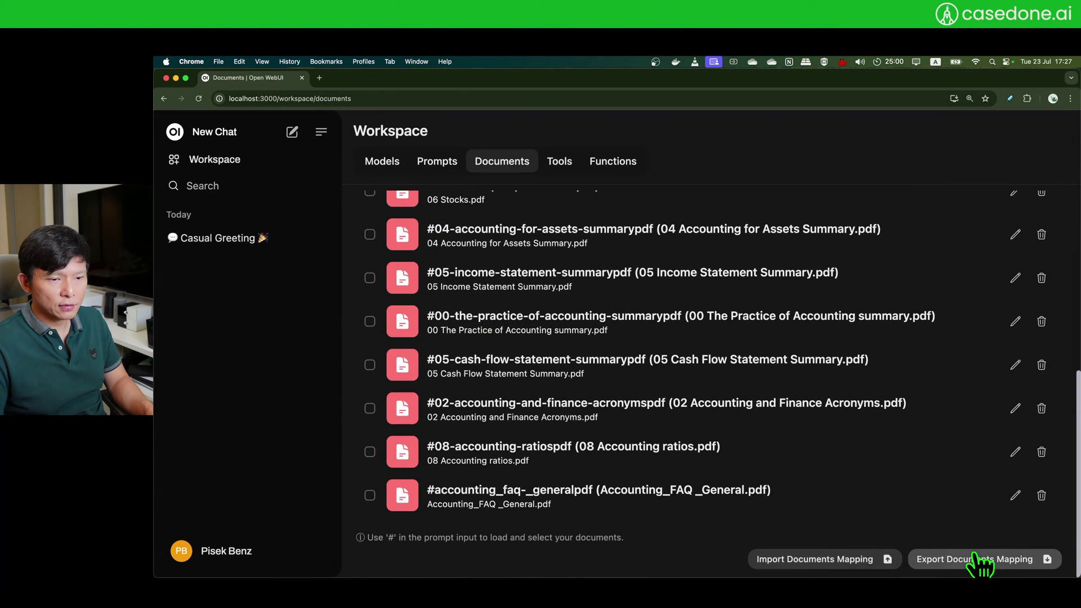
scroll(715, 450, up, 10)
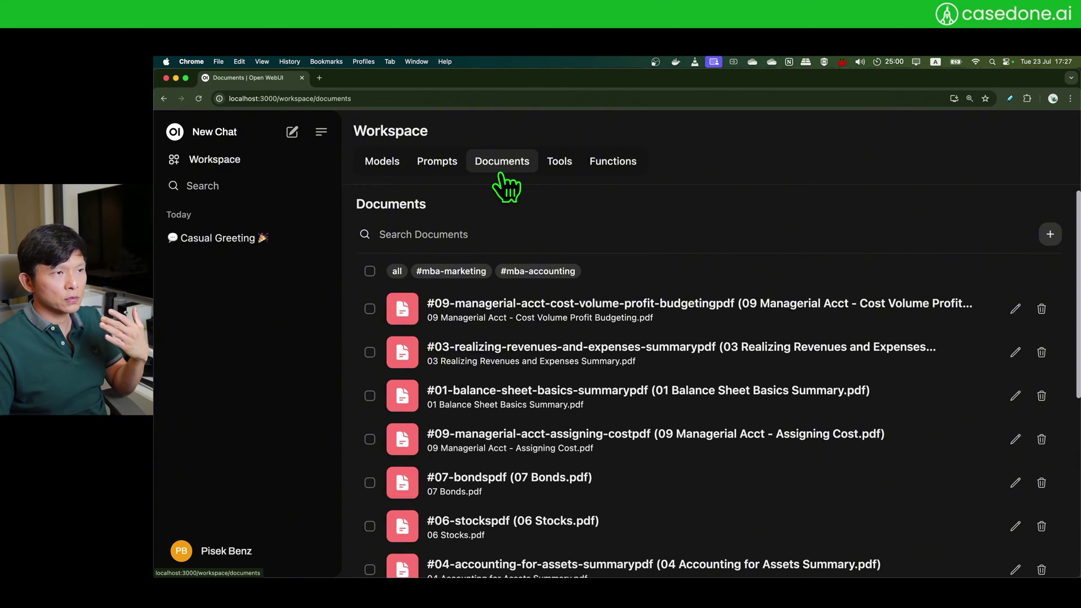
Step: Start a new chat with gpt-3.5-turbo selected as the model
click(292, 133)
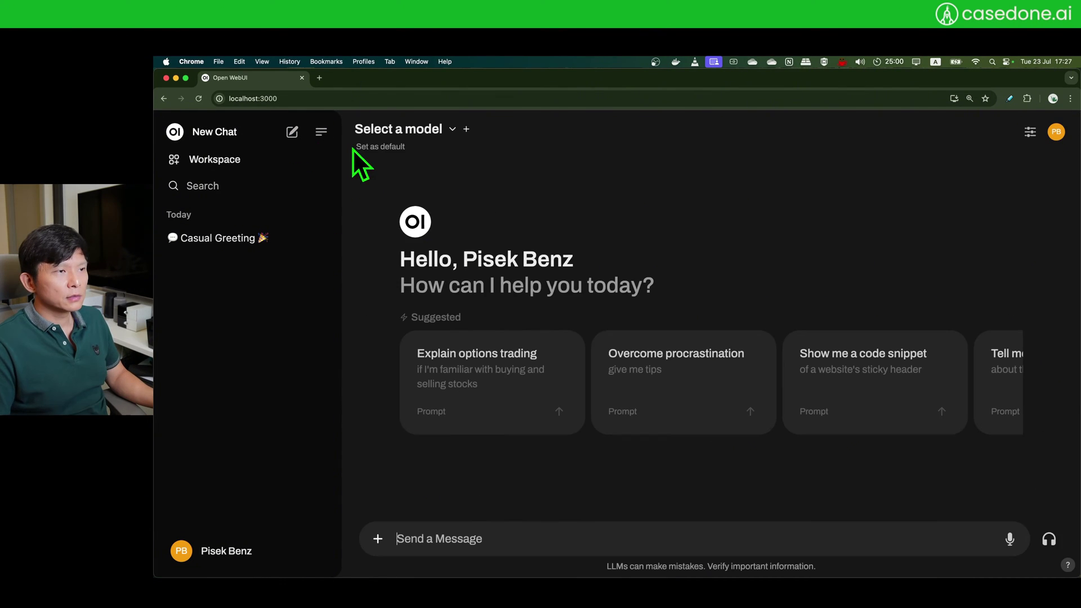
click(391, 135)
click(395, 136)
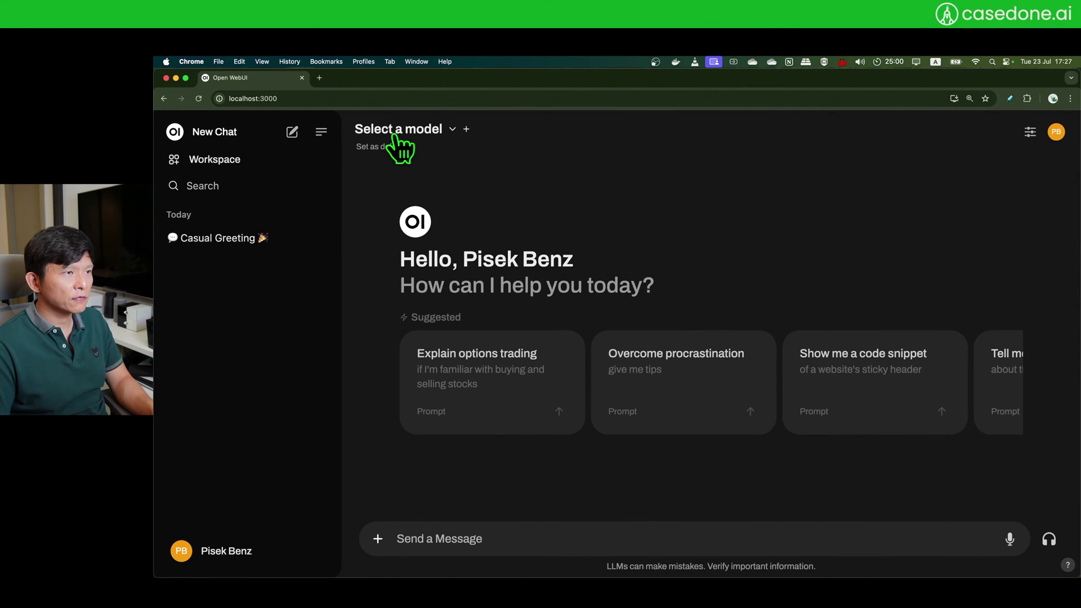
click(393, 135)
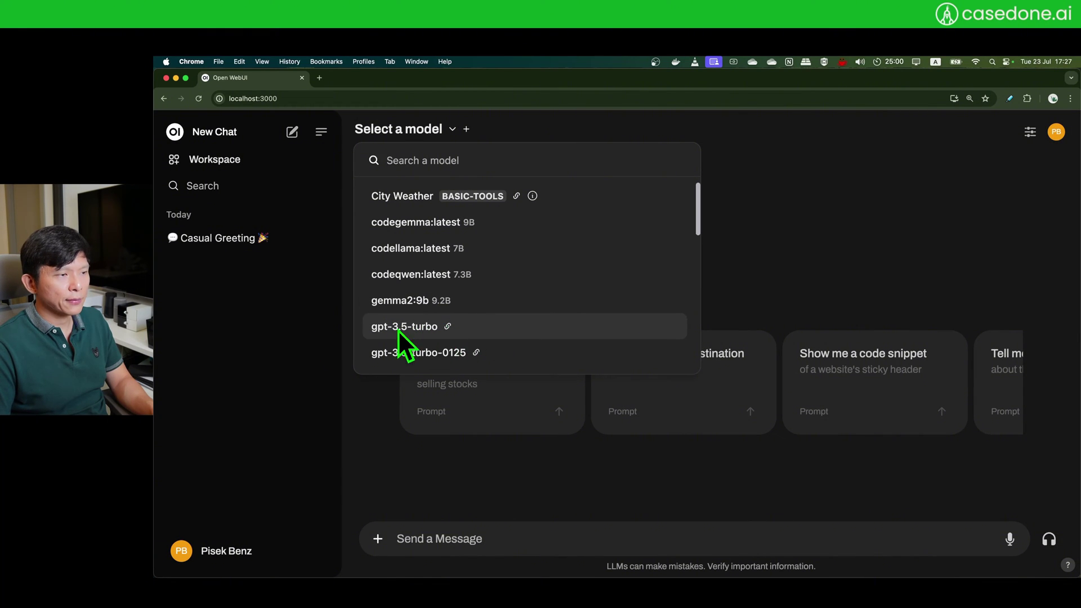
click(488, 329)
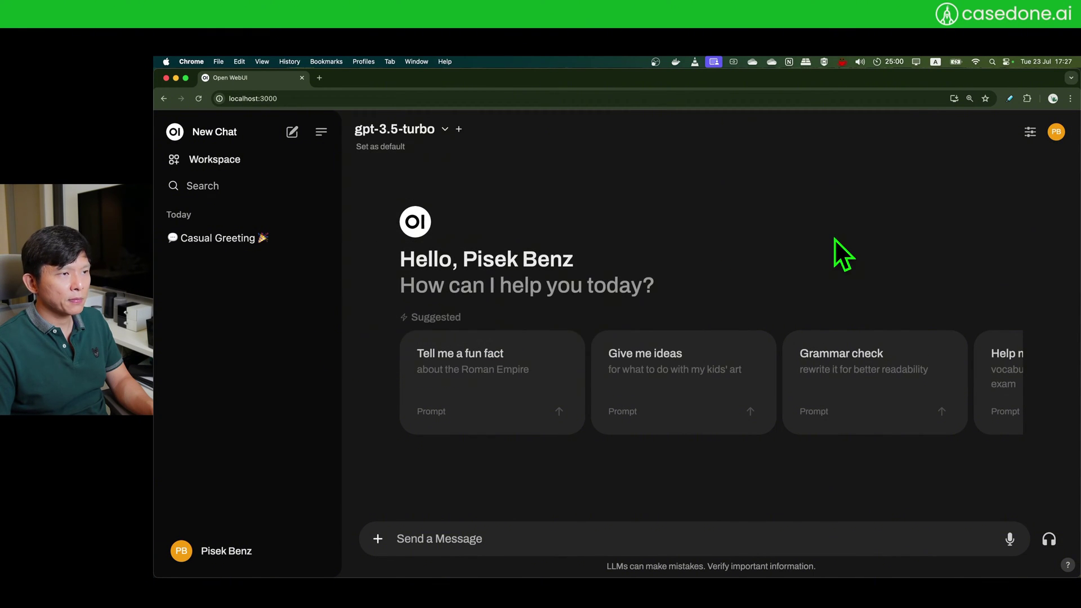
click(437, 538)
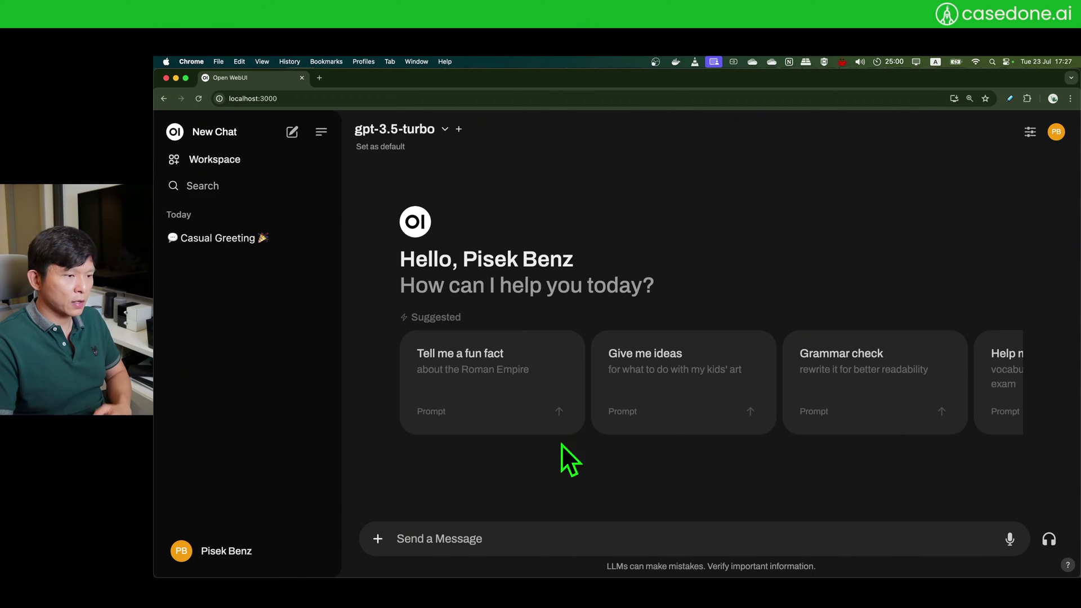
click(378, 538)
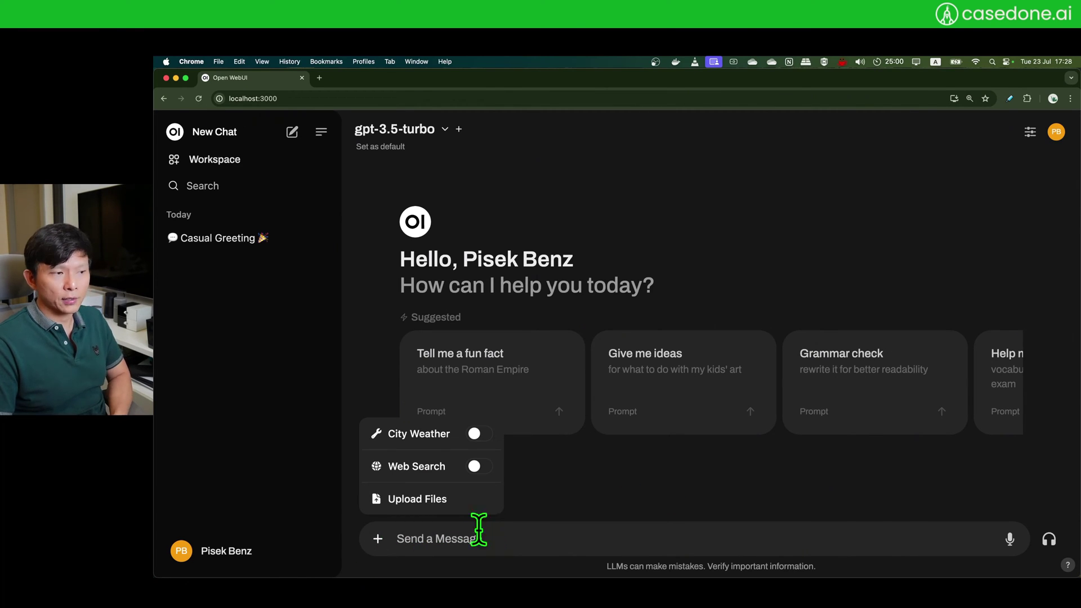
Step: Select 03 M and A.pdf in Desktop > demo > MBA > MBA-Strategy and Quick Look it
click(445, 502)
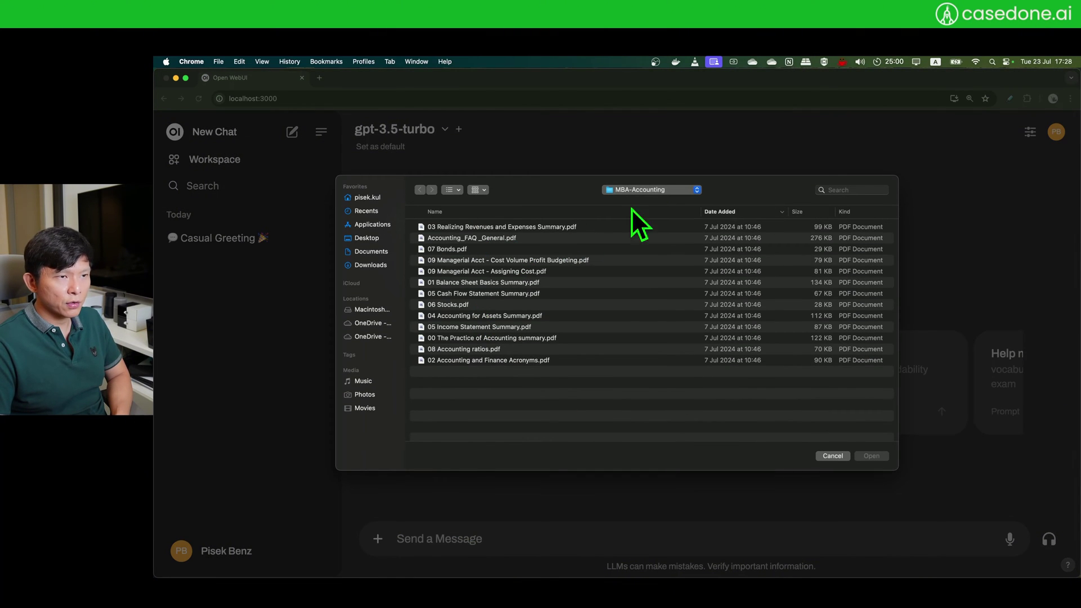
click(657, 190)
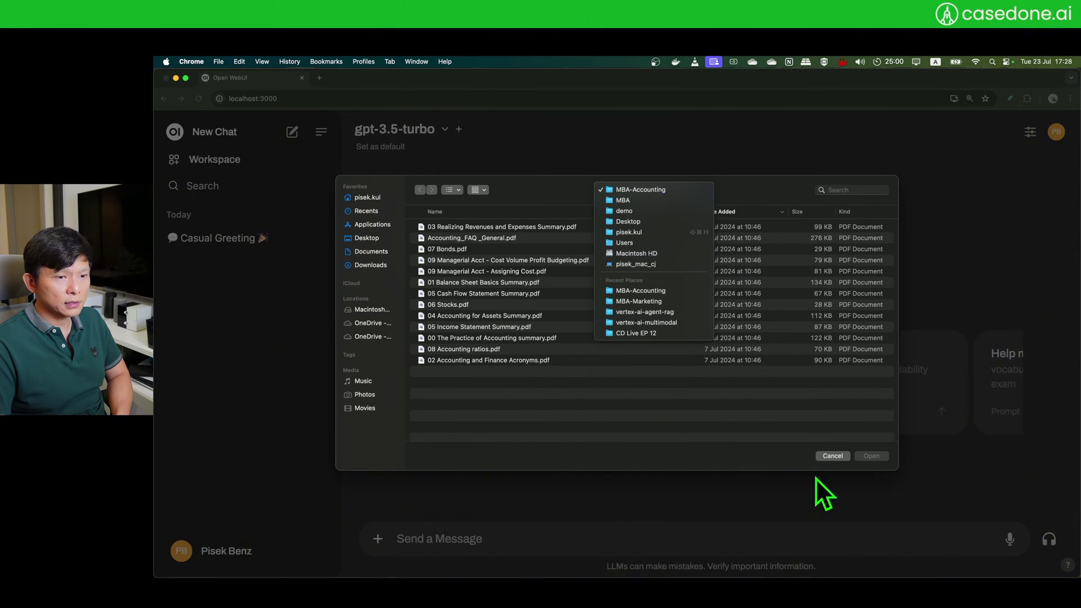
click(833, 456)
click(378, 538)
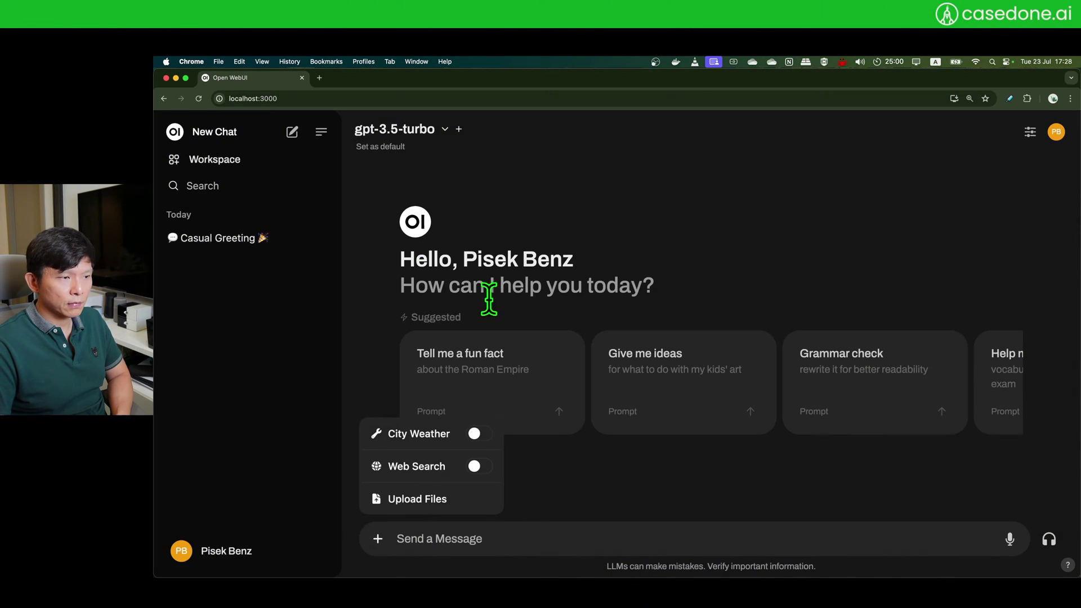
click(426, 501)
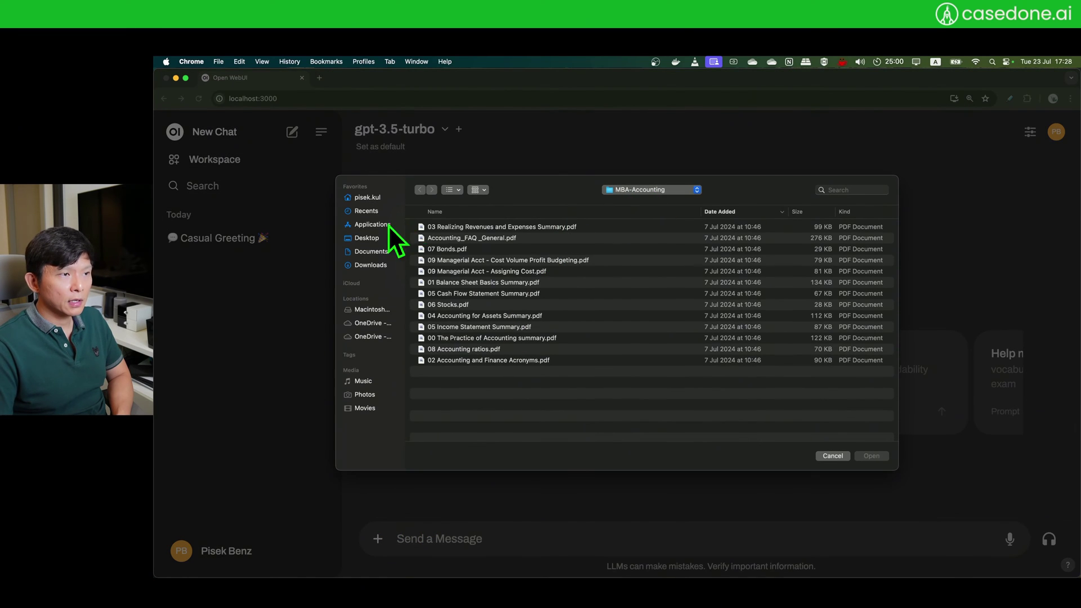
click(383, 237)
double_click(498, 242)
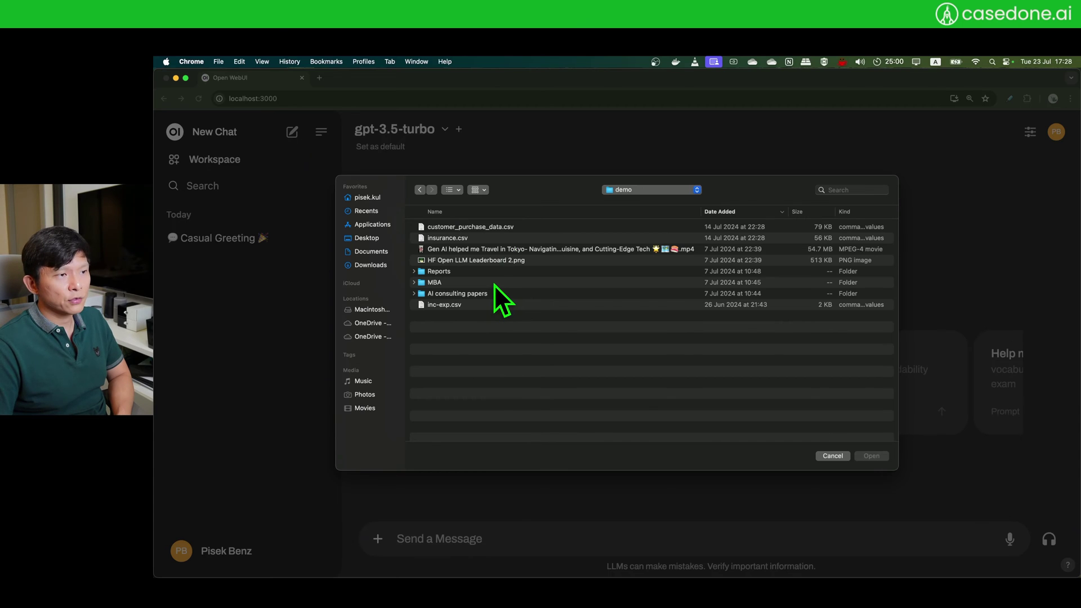
double_click(494, 284)
double_click(511, 226)
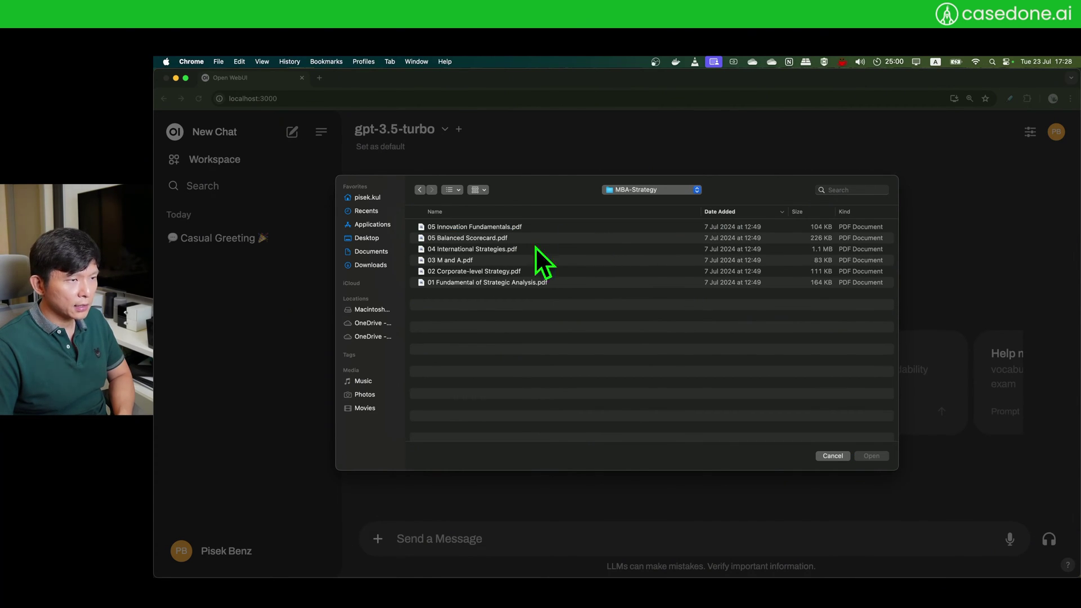
click(472, 261)
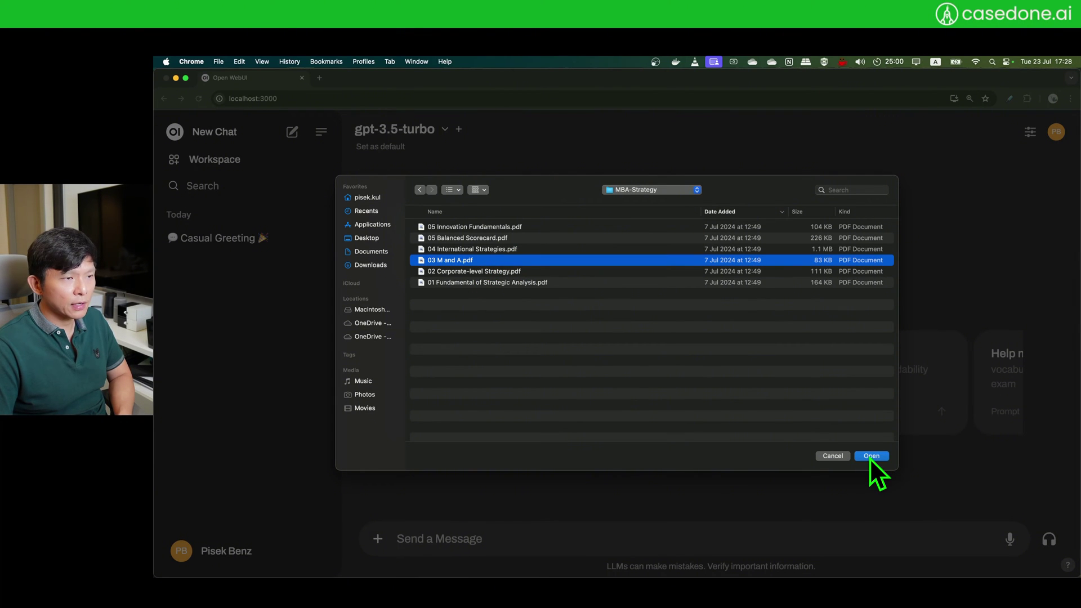
key(space)
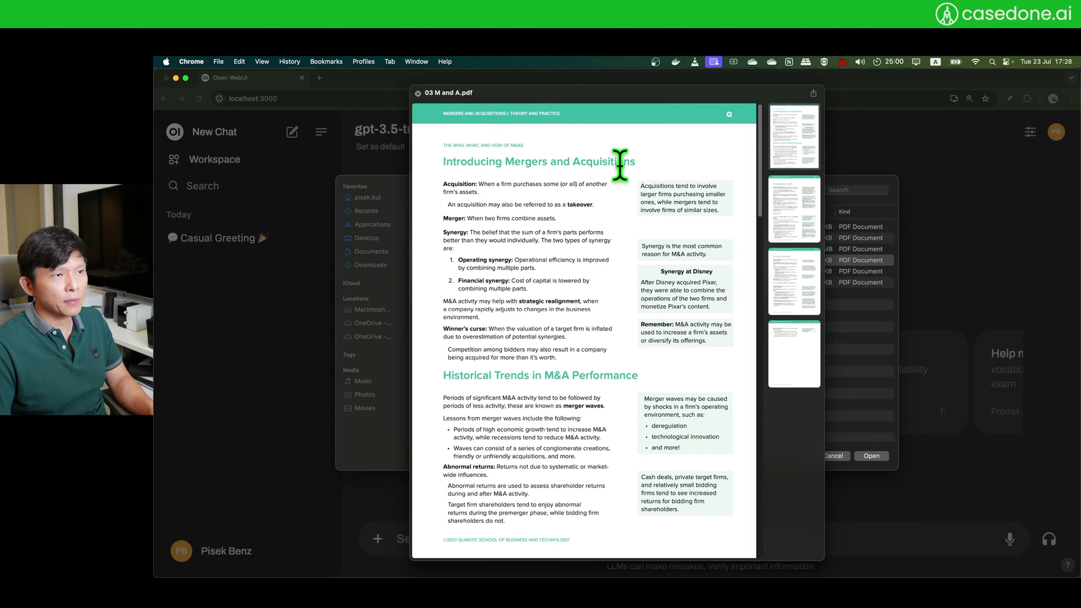
key(space)
Step: Attach 03 M and A.pdf and ask 'tell me the difference between merger and acquisition'
click(872, 456)
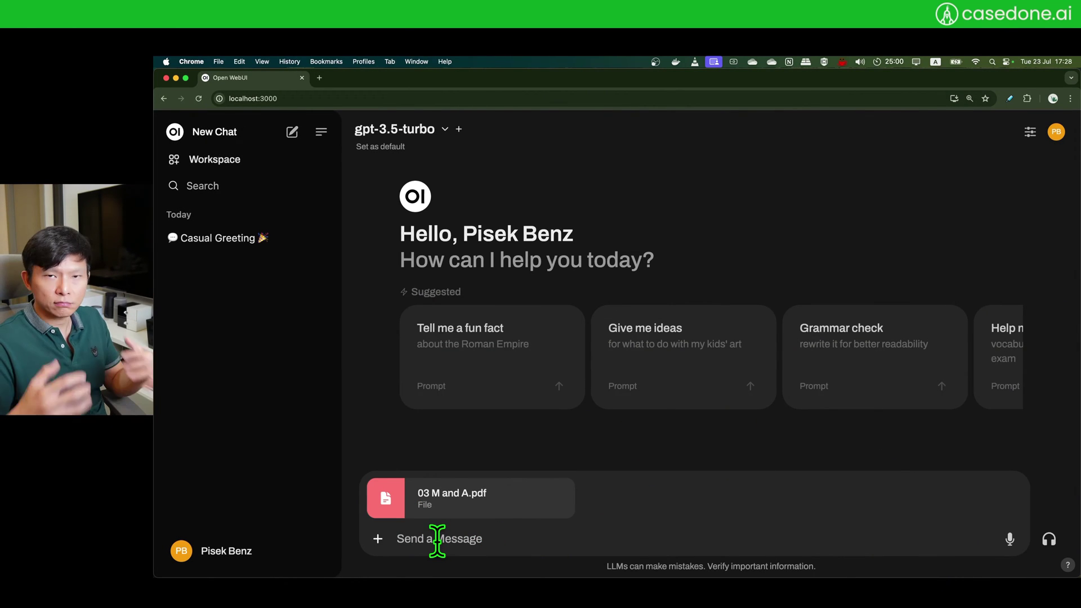
text(te)
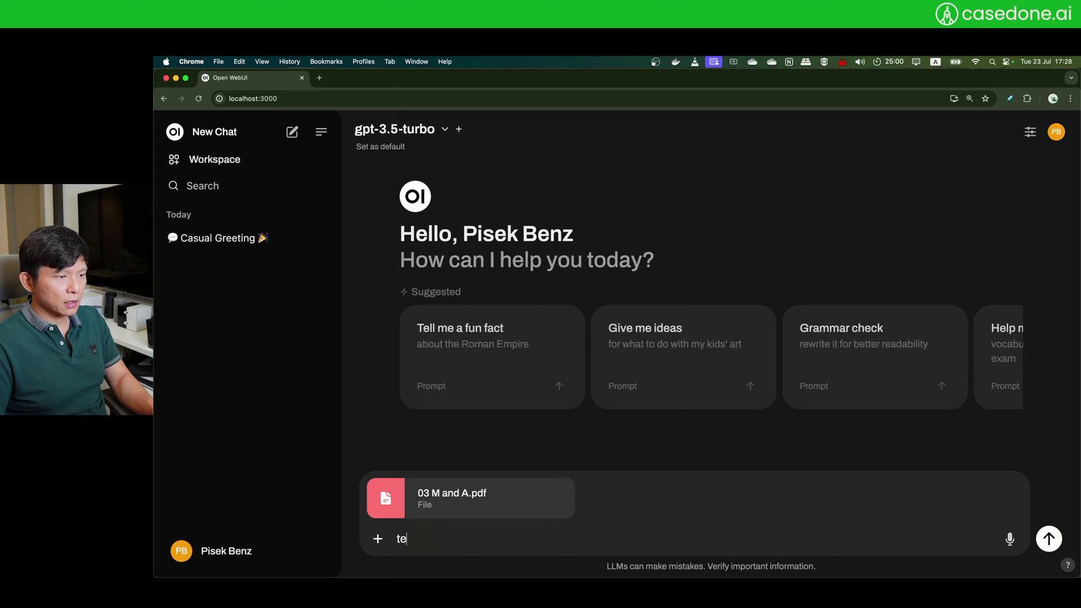
text(ll me the difference between merger and acquisition)
key(Return)
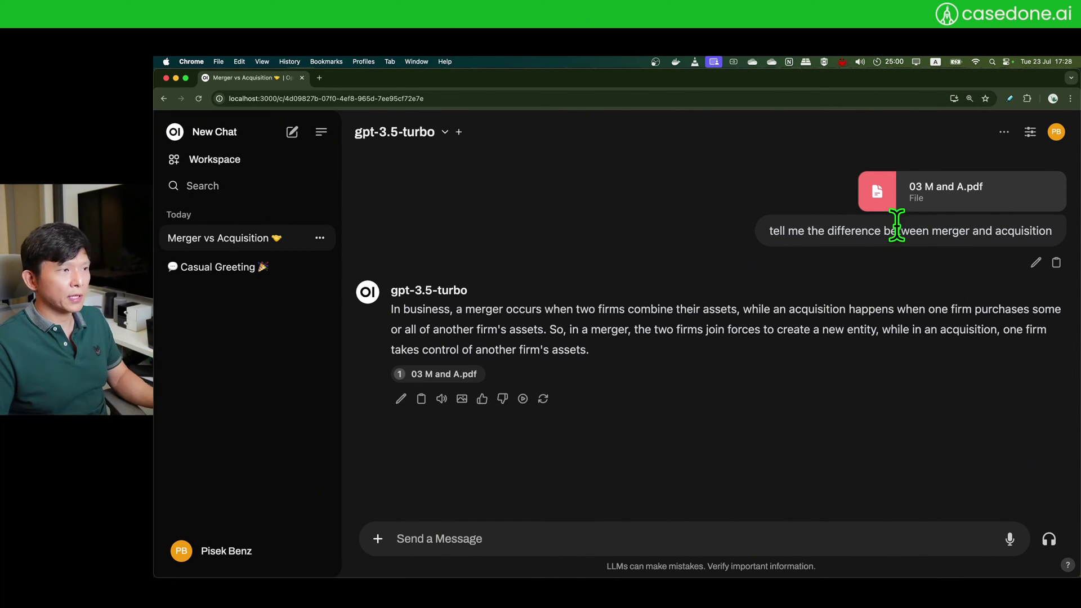
Step: Review the uploaded documents list in Workspace > Documents
click(222, 161)
click(504, 163)
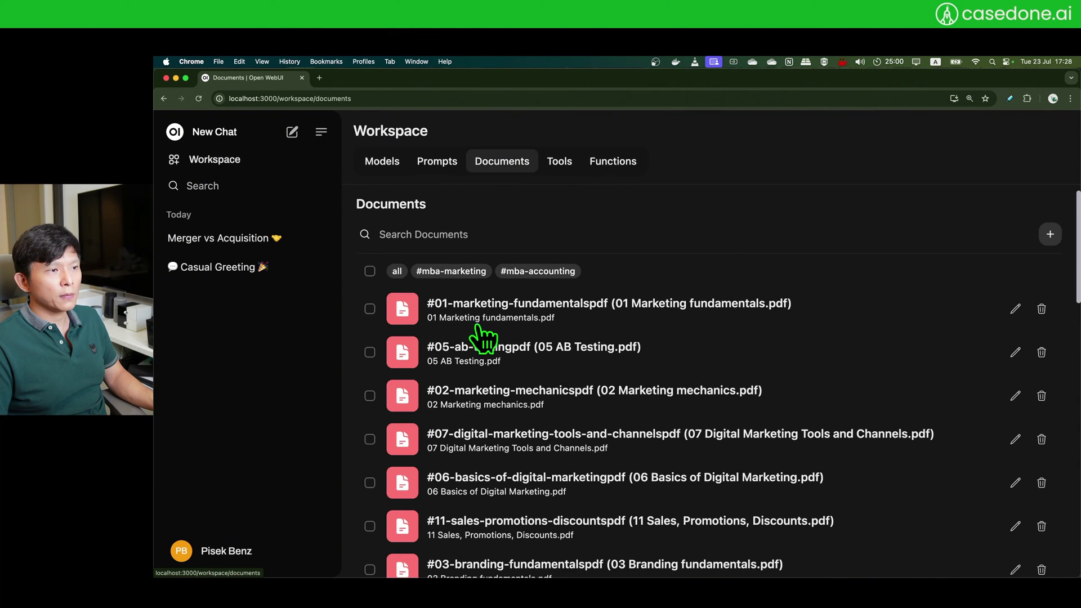
scroll(625, 387, down, 1)
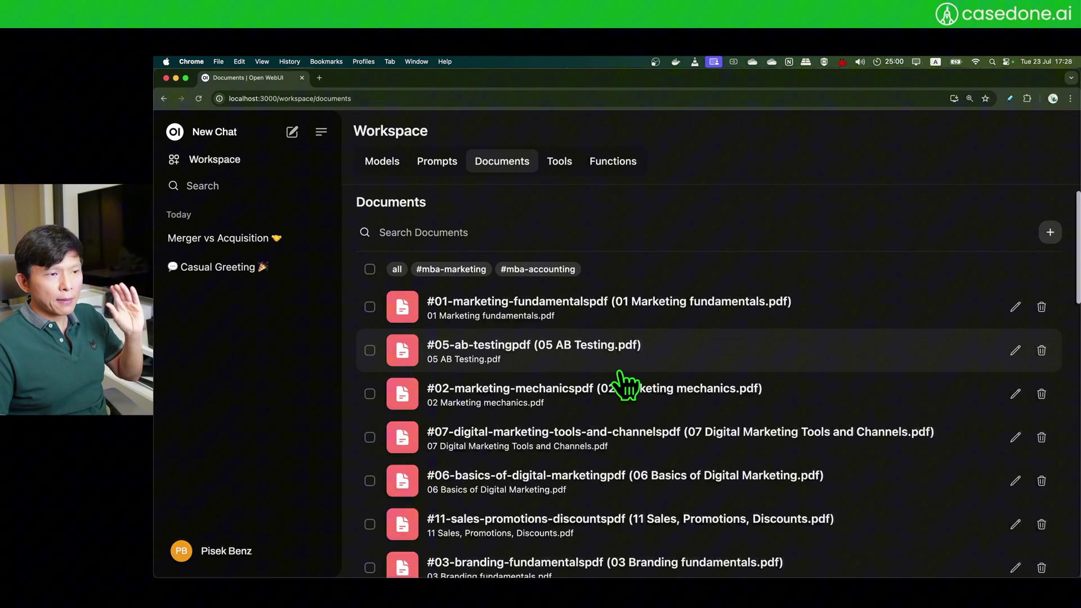
click(233, 163)
Step: Start another new chat using the gpt-3.5-turbo model
click(291, 133)
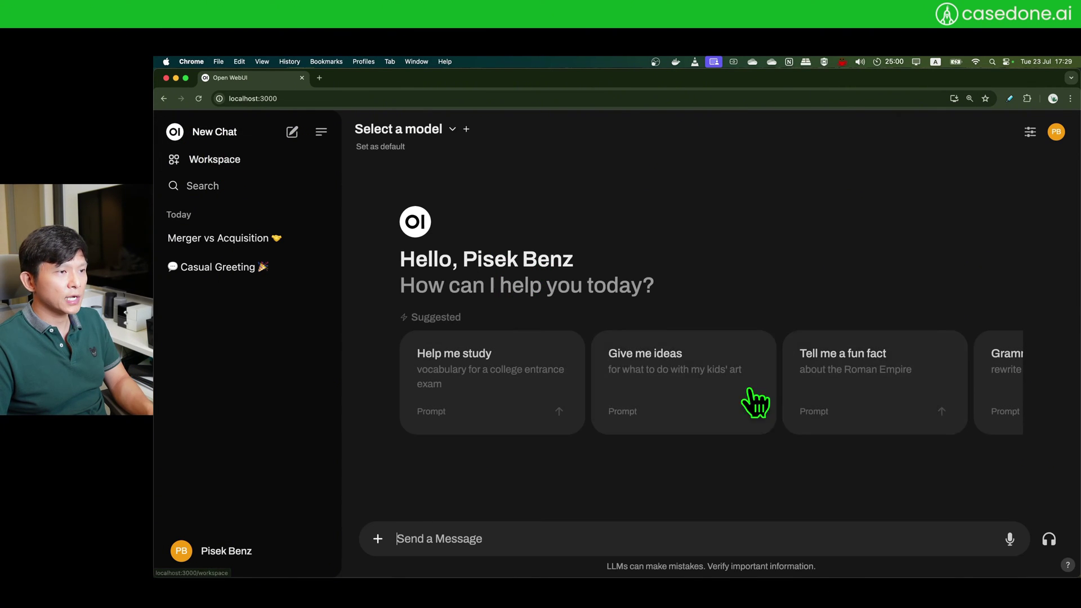
click(439, 135)
click(426, 326)
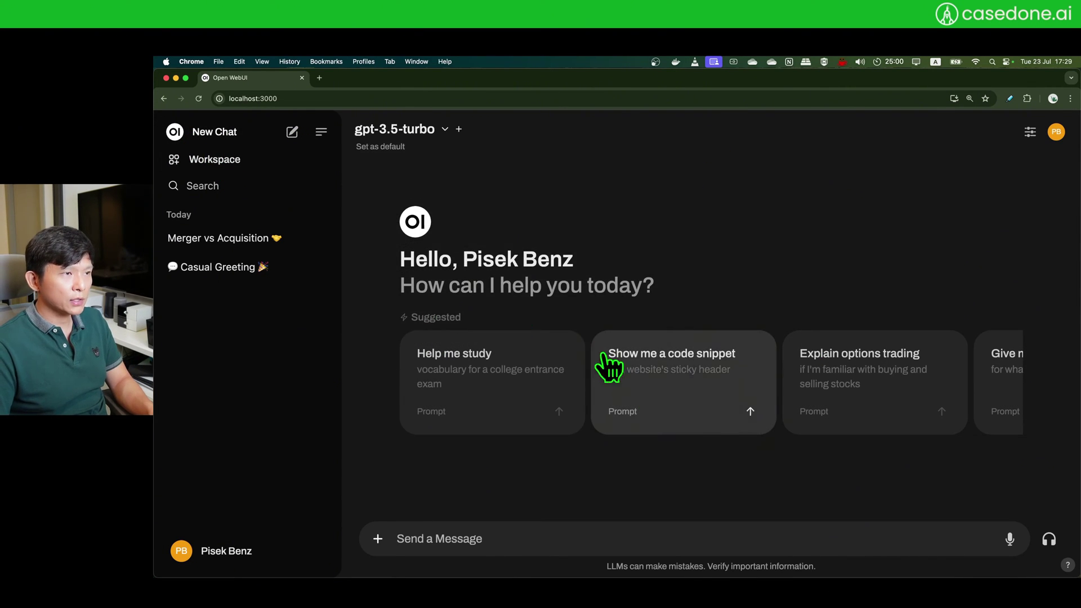
click(461, 539)
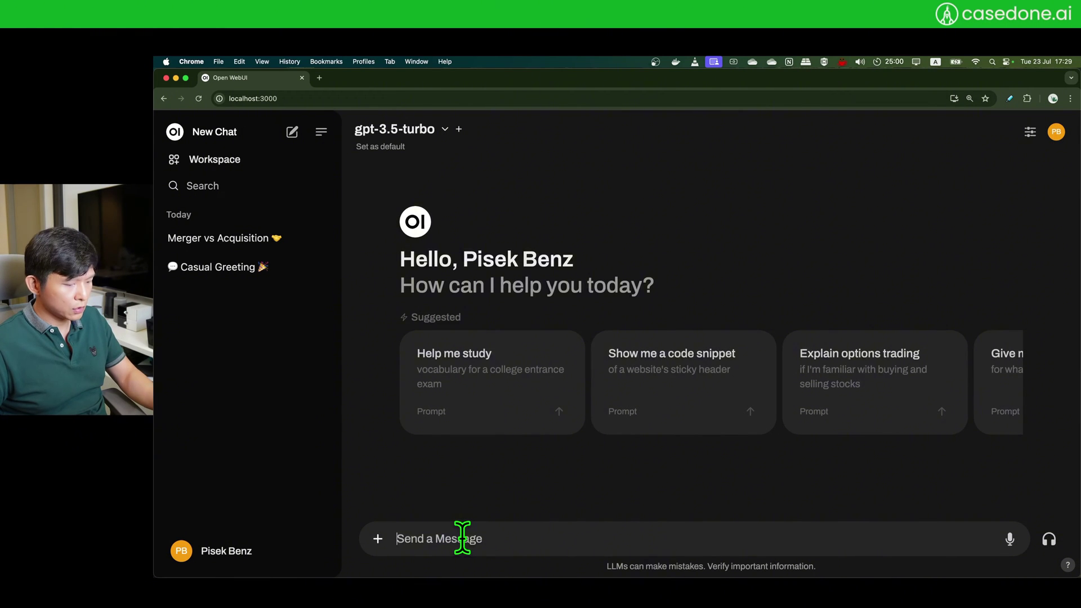
Step: Attach the #mba-marketing collection to the message via the # document picker
text(#)
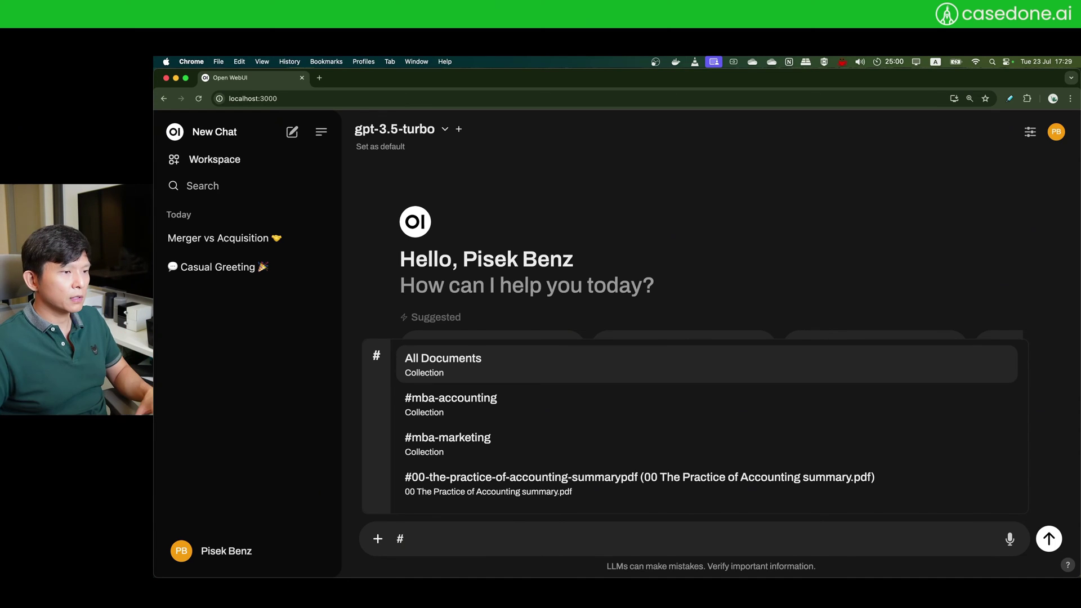
scroll(606, 442, down, 3)
scroll(607, 444, down, 15)
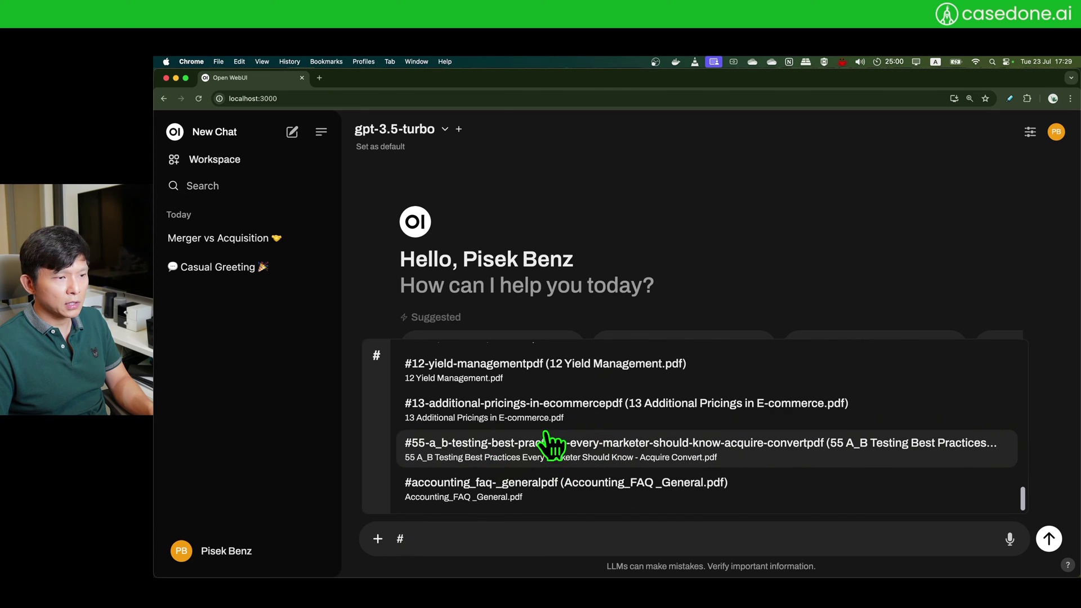
scroll(600, 431, up, 20)
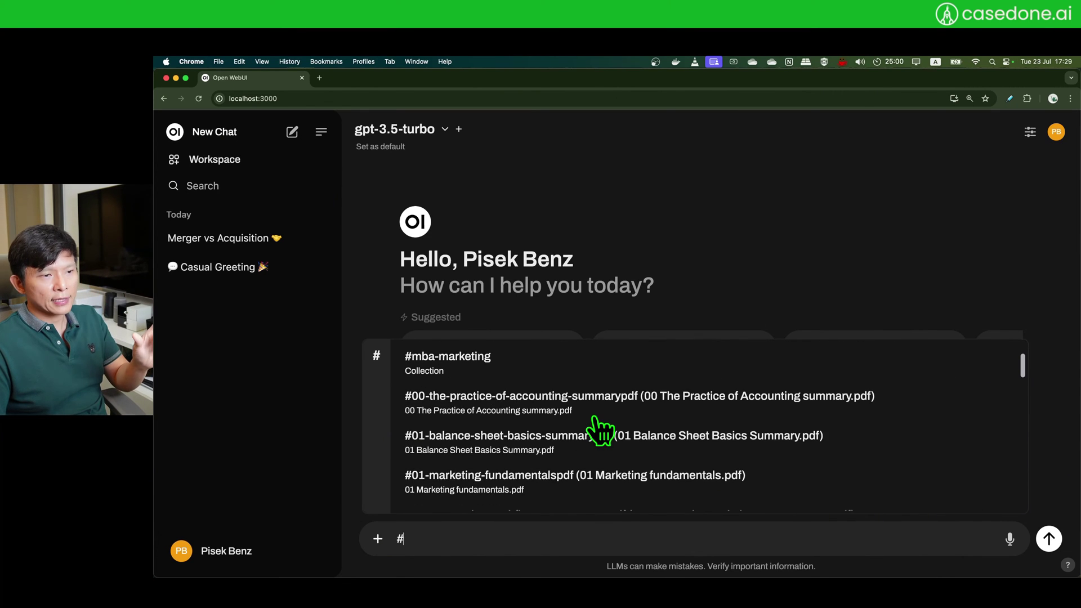
scroll(600, 430, up, 3)
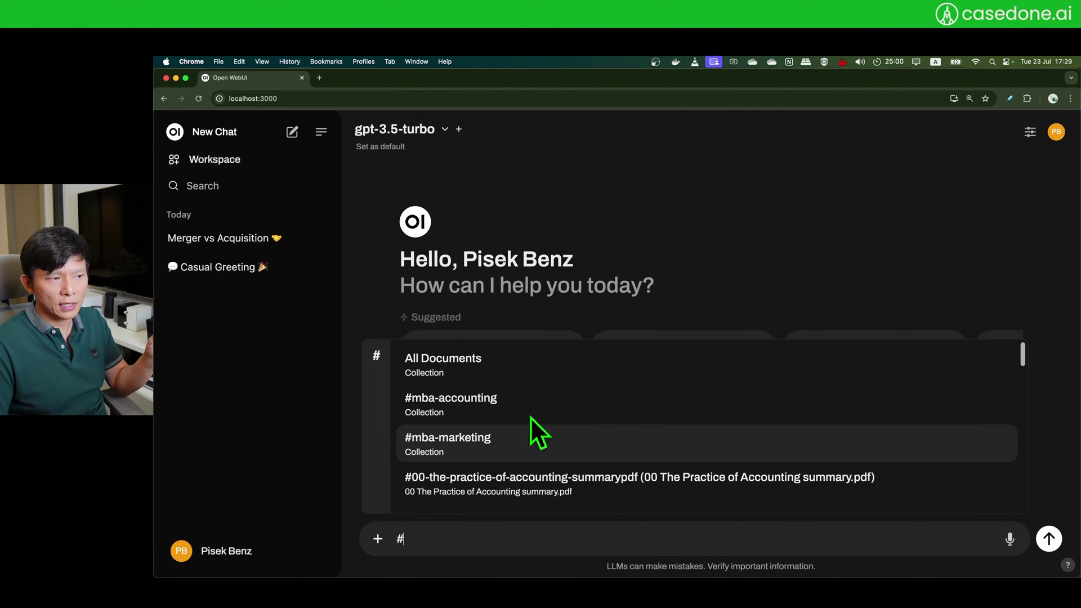
click(552, 452)
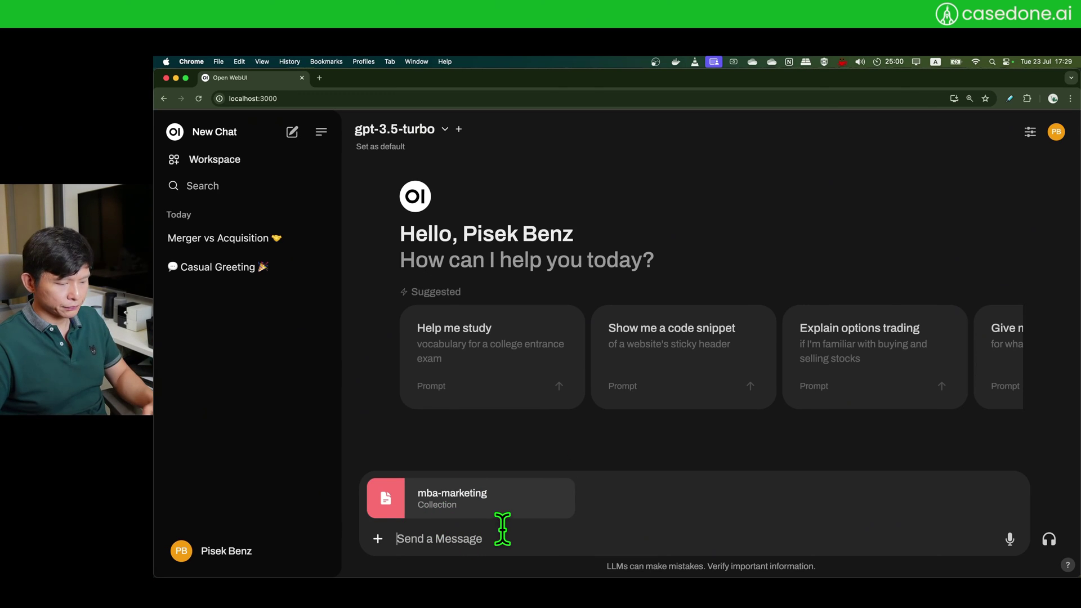
Step: Ask gpt-3.5-turbo 'What is 4P?' and highlight 'marketing mix' in the cited reply
text(What is a)
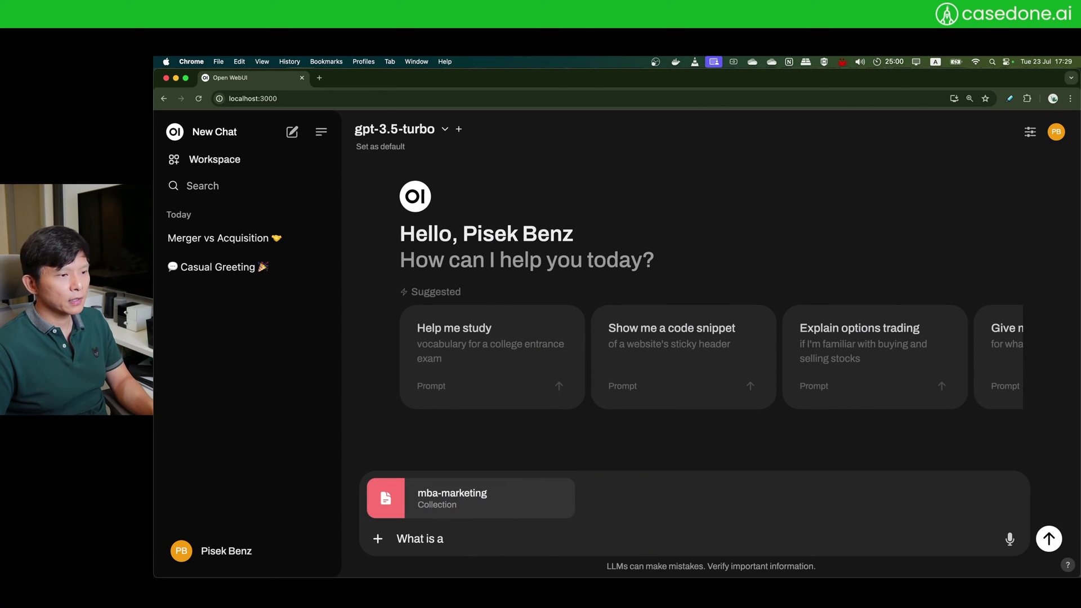
text(p?)
key(Return)
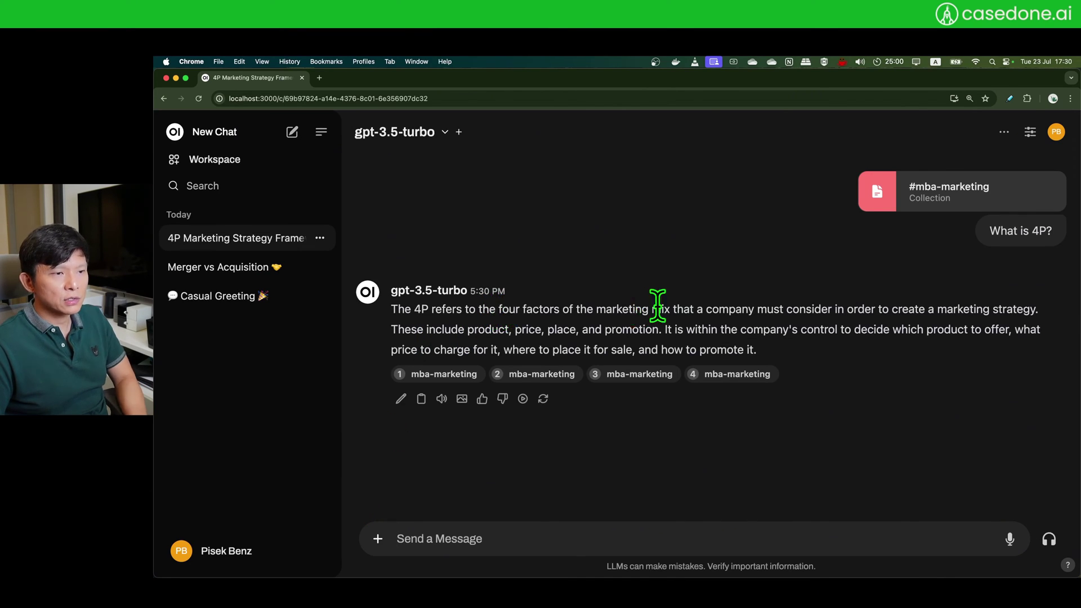
drag(594, 310, 662, 309)
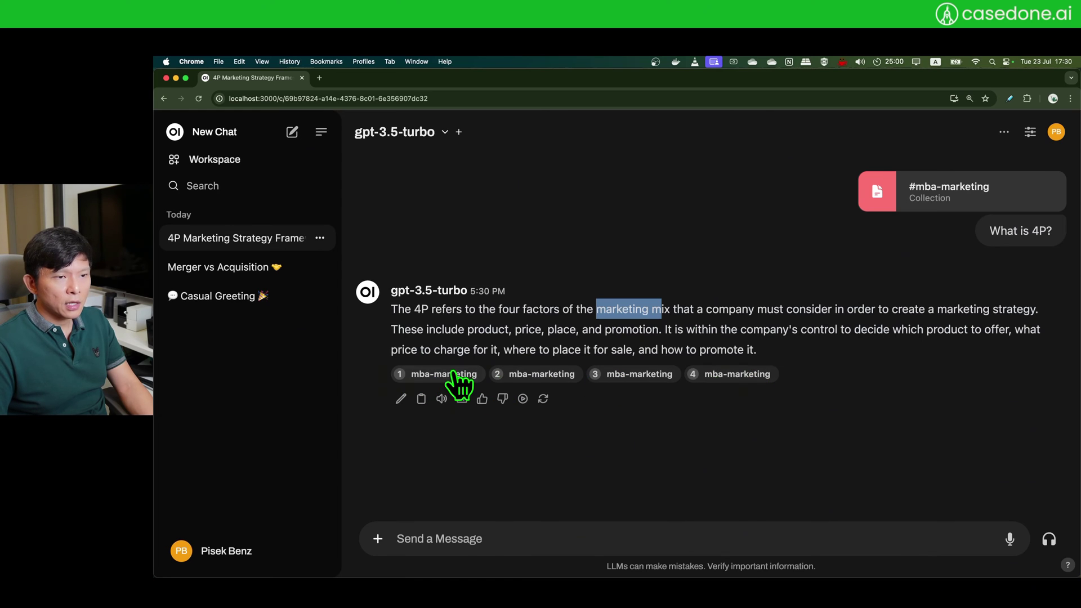
click(439, 375)
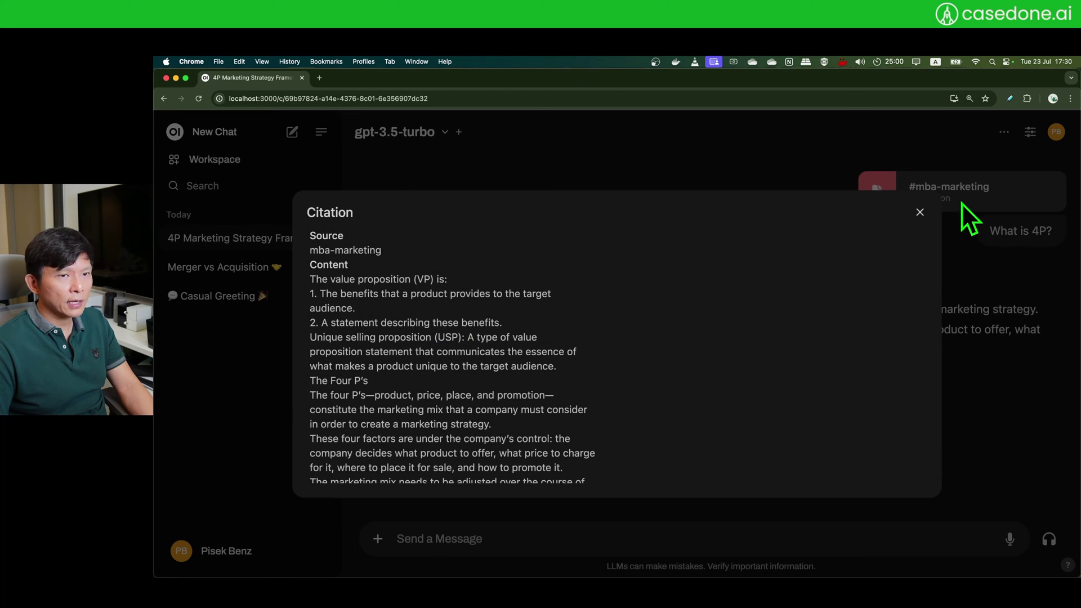
scroll(406, 333, down, 2)
scroll(406, 333, up, 2)
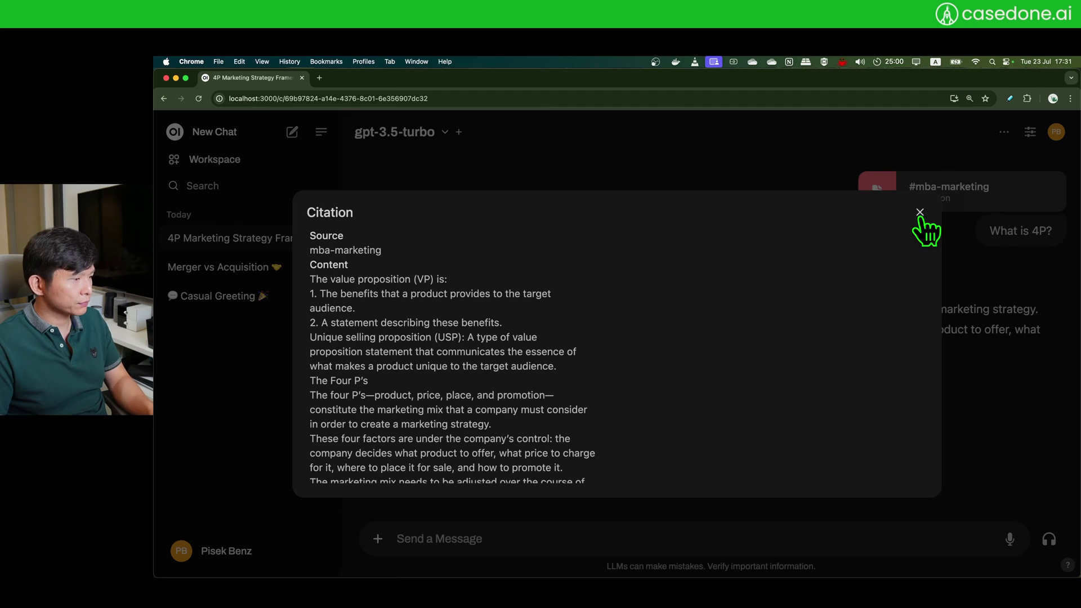
click(920, 213)
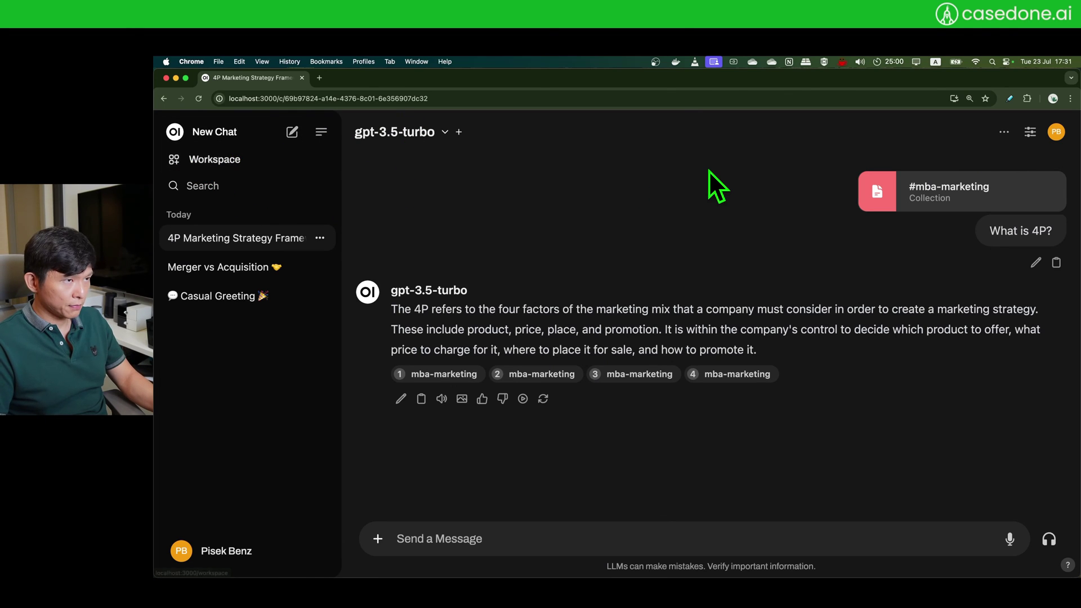
Step: Start a new chat in the Test User's incognito window
key(super+grave)
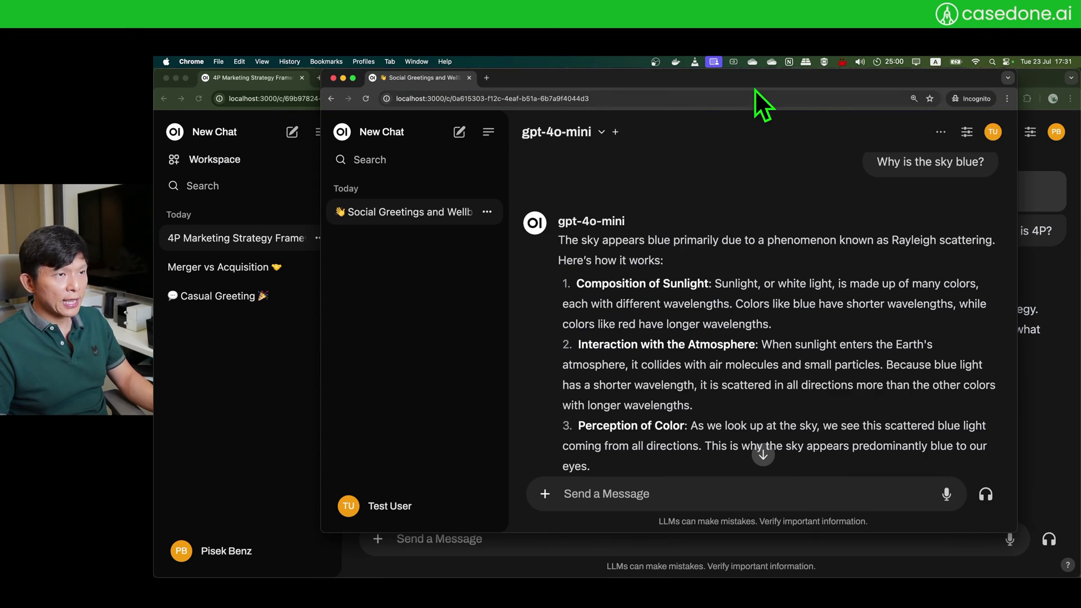
click(459, 133)
drag(716, 87, 697, 101)
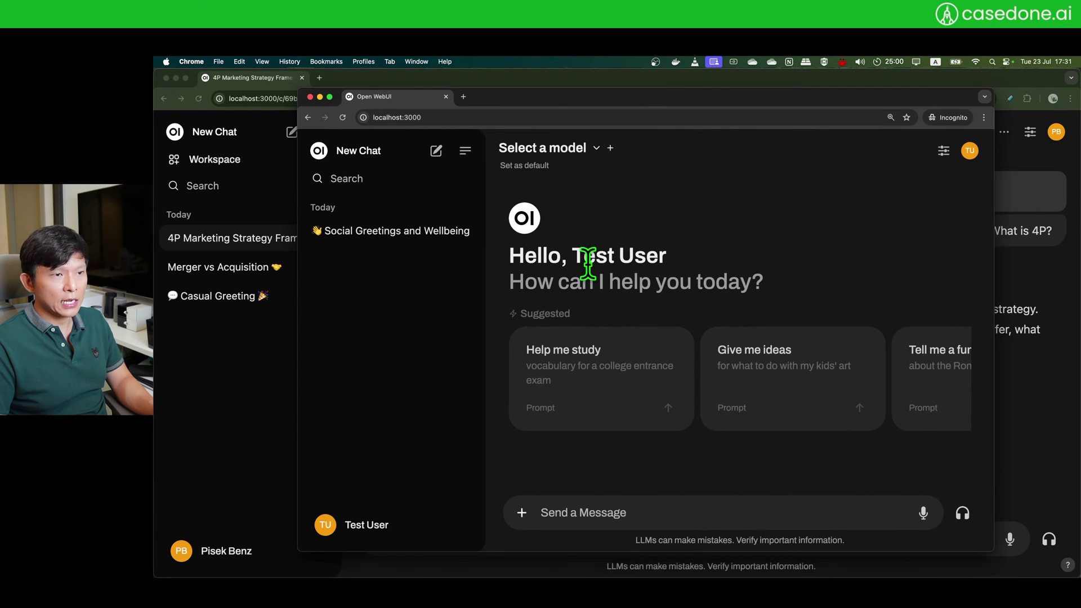
drag(572, 256, 667, 255)
click(808, 223)
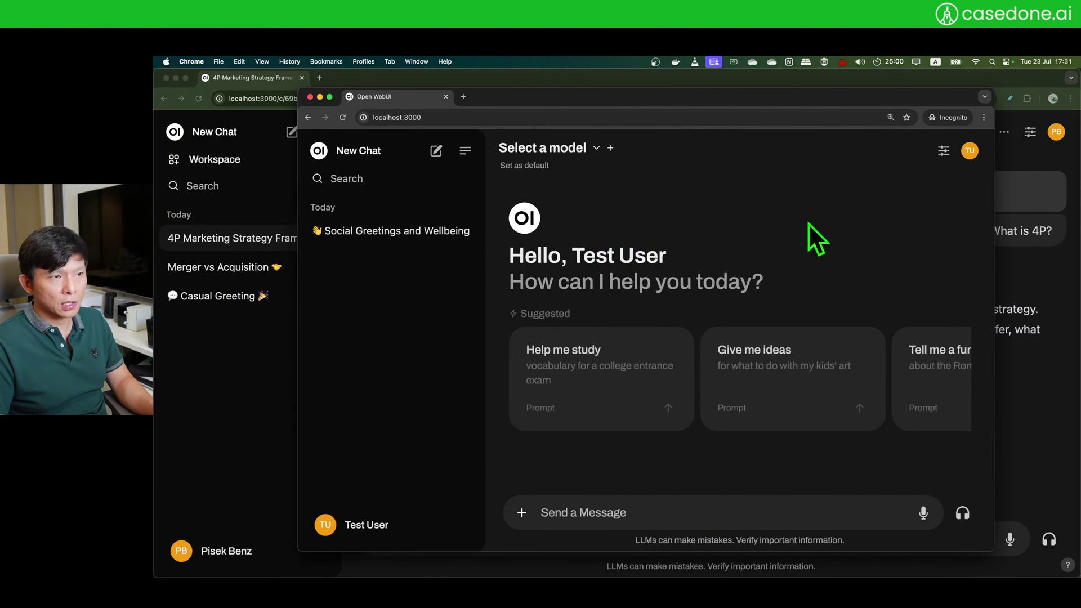
Step: Select gpt-3.5-turbo and type # to list the available documents and collections
click(596, 148)
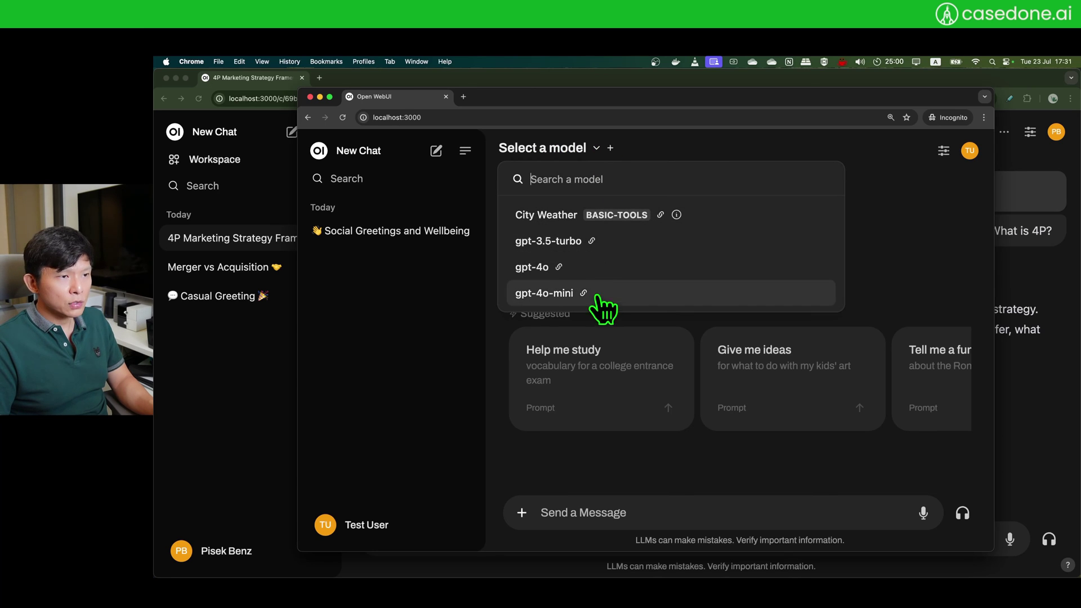
click(599, 243)
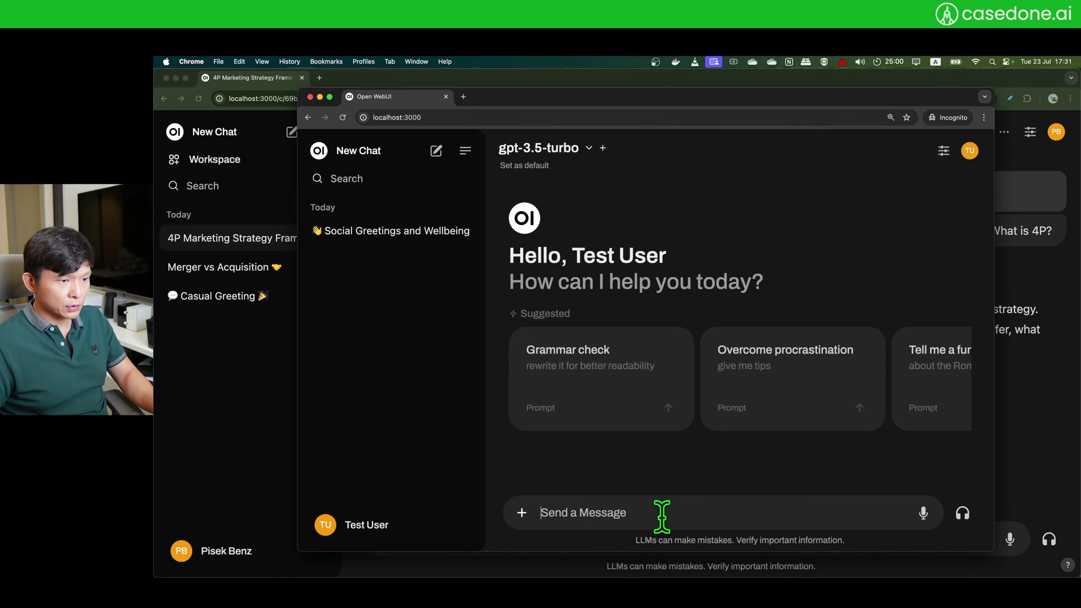
text(#)
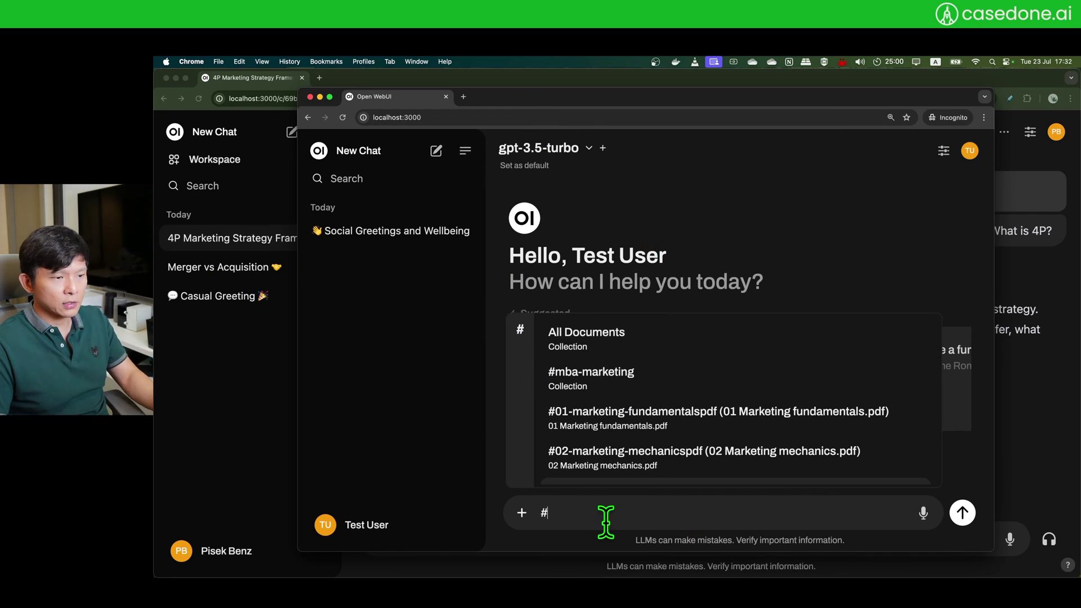
Step: Reload the page, reselect gpt-3.5-turbo and re-enter # so #mba-accounting is listed
key(BackSpace)
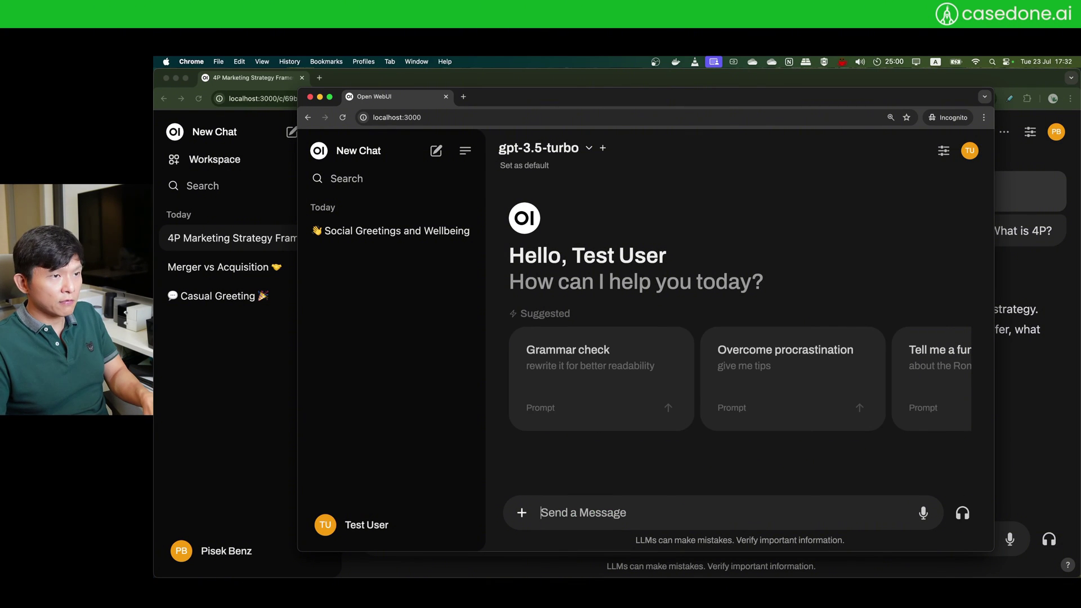
key(super+r)
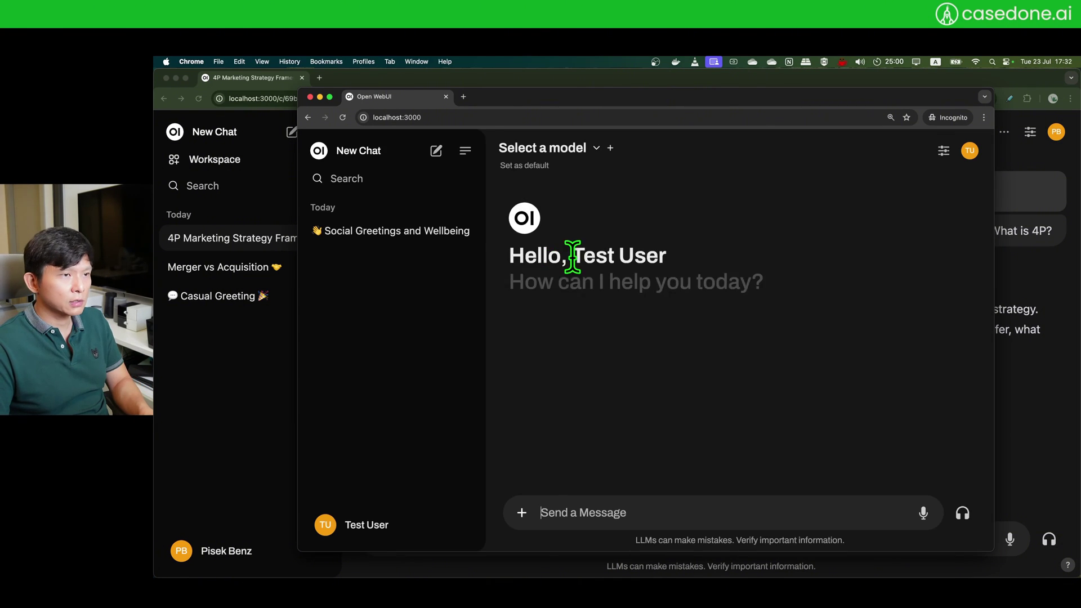
click(585, 149)
click(566, 242)
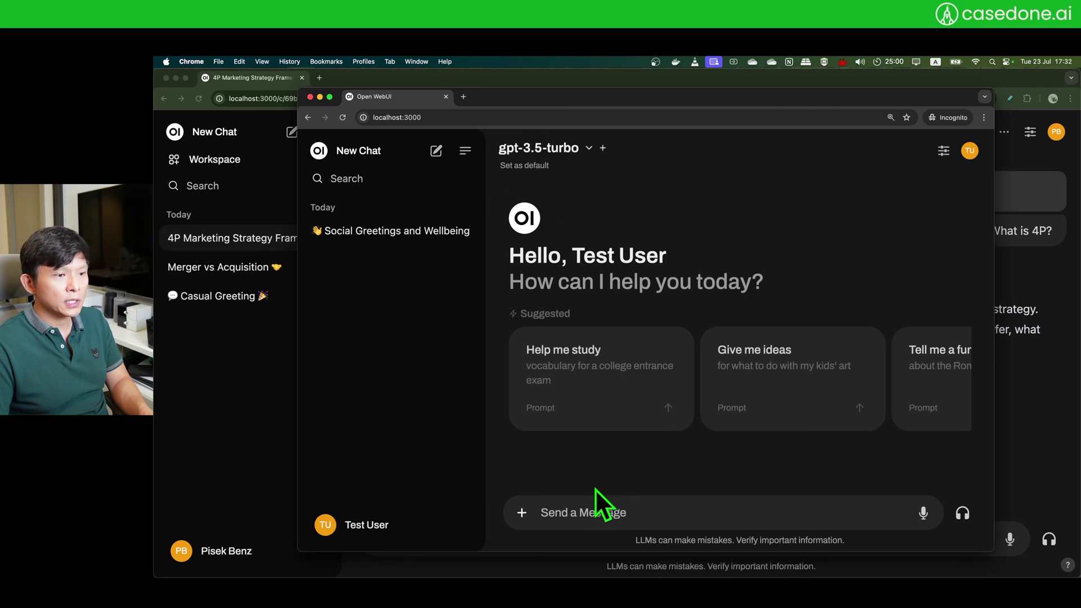
text(#)
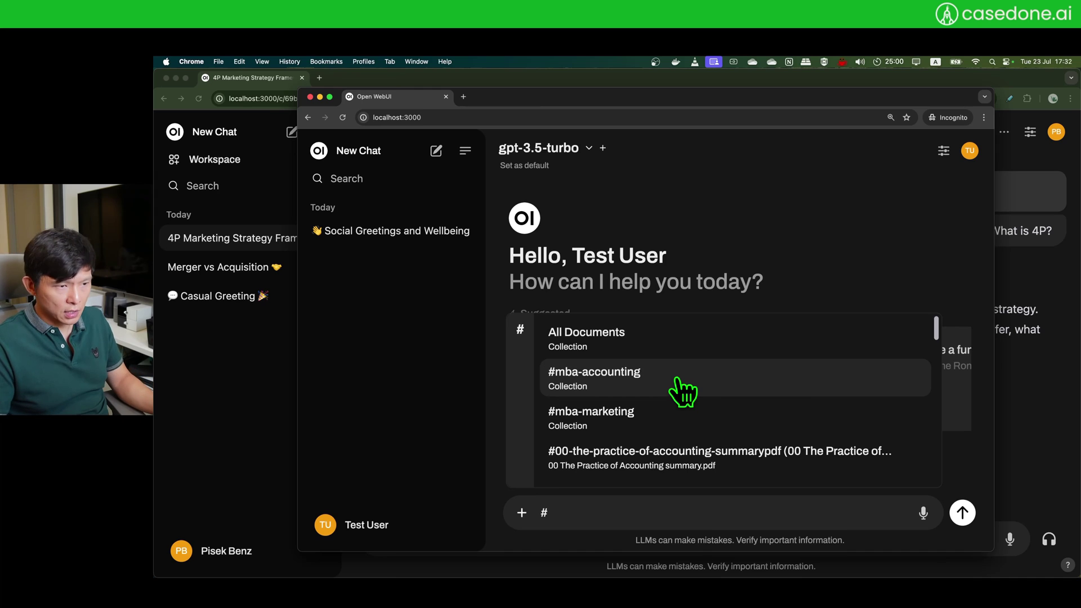
Step: Attach #mba-marketing and ask 'What is a marketing mix?'
click(681, 417)
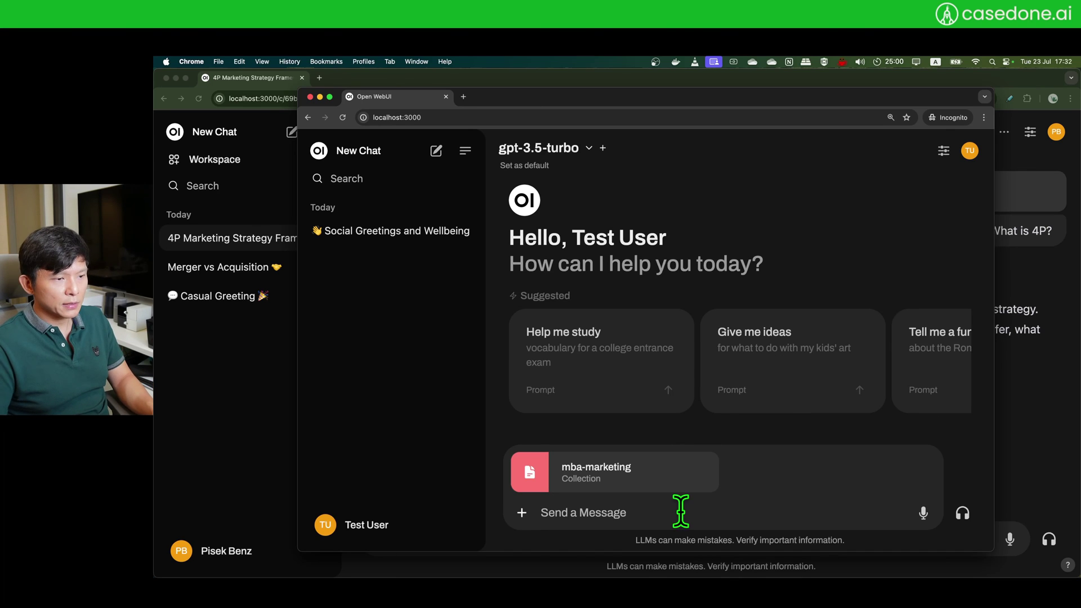
text(What is a mar)
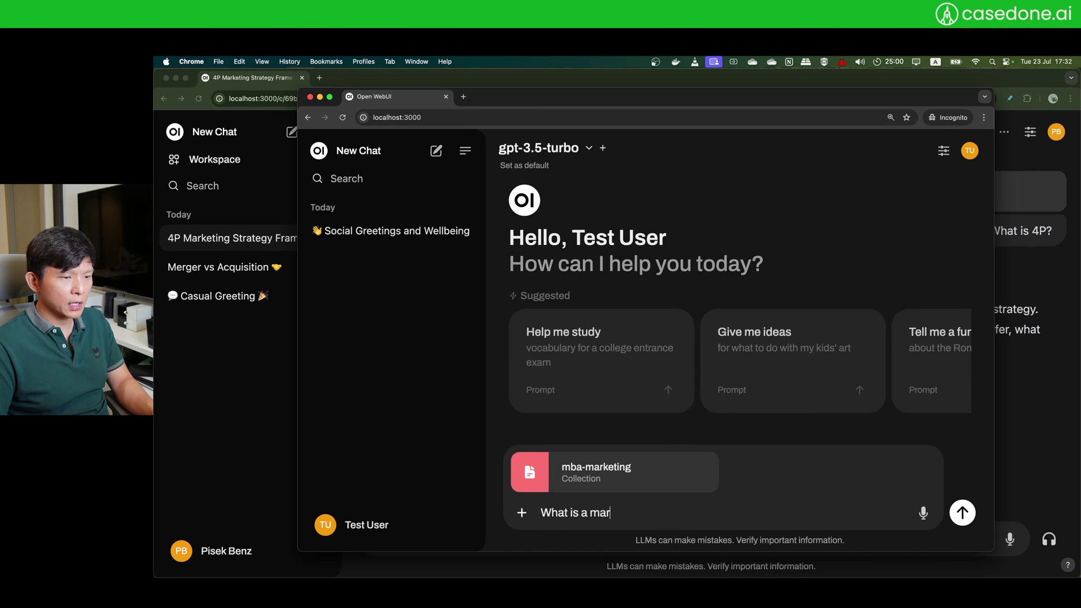
text(keting mix?)
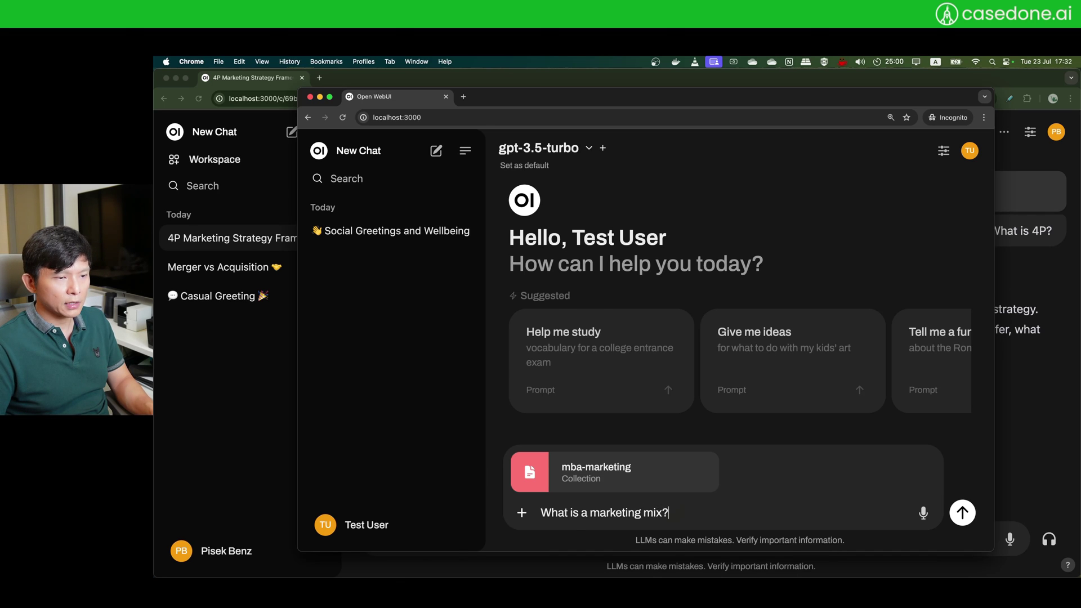
key(Return)
drag(802, 97, 816, 79)
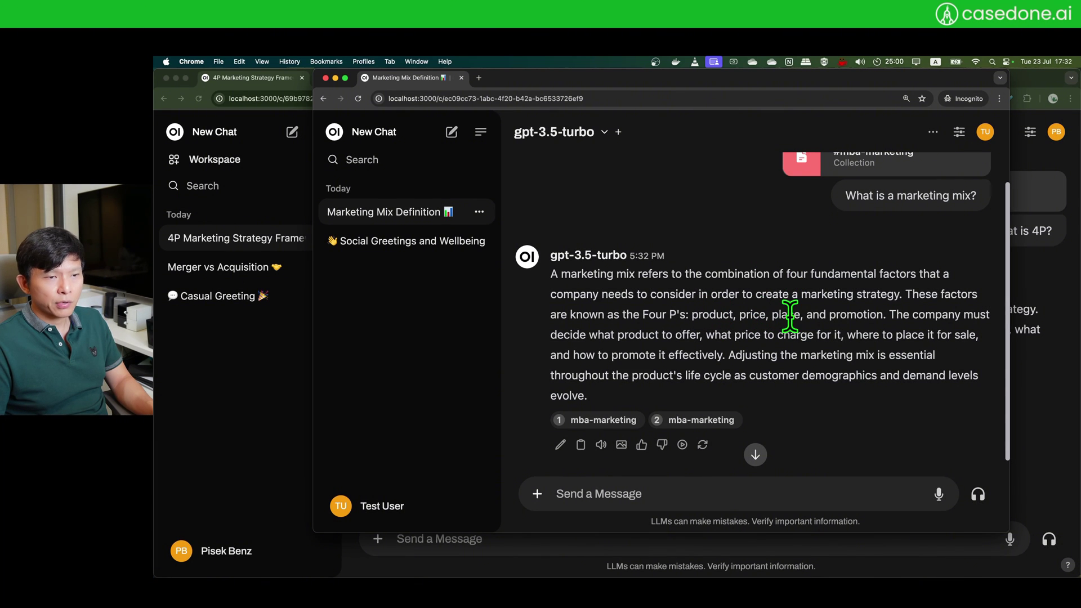
Step: Read the second citation's source text, then close it and return to the answer
click(701, 420)
scroll(529, 318, down, 5)
scroll(535, 323, down, 8)
scroll(542, 328, up, 3)
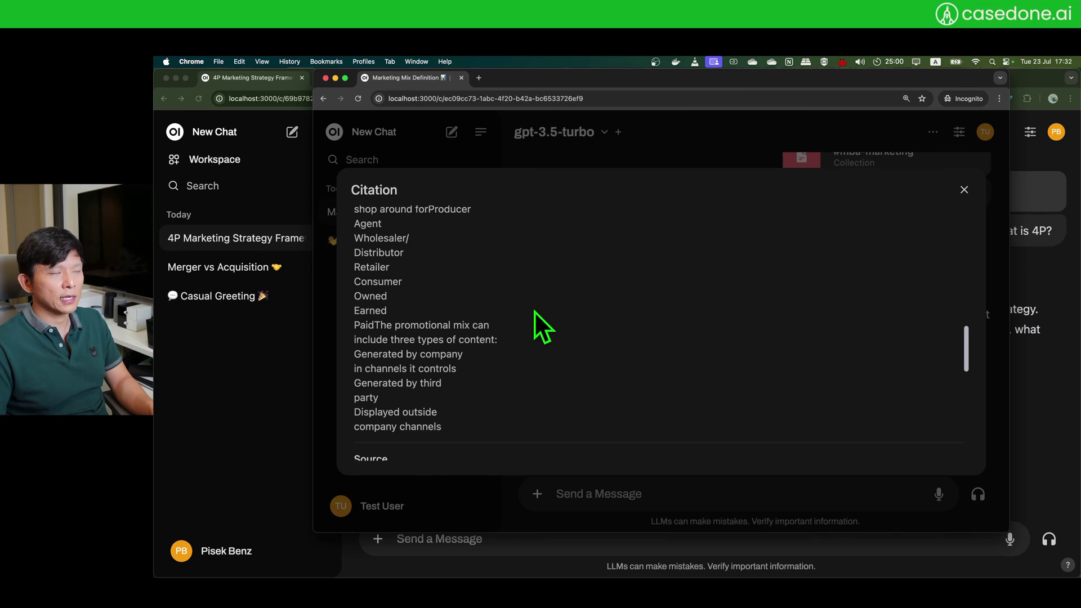
scroll(538, 318, up, 6)
click(964, 190)
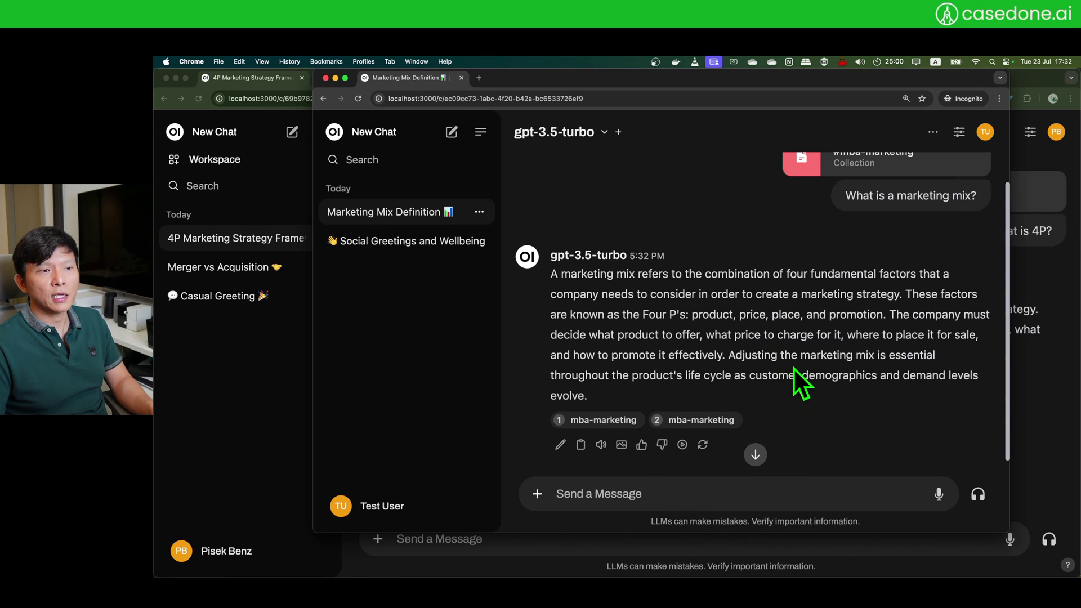
scroll(732, 289, up, 2)
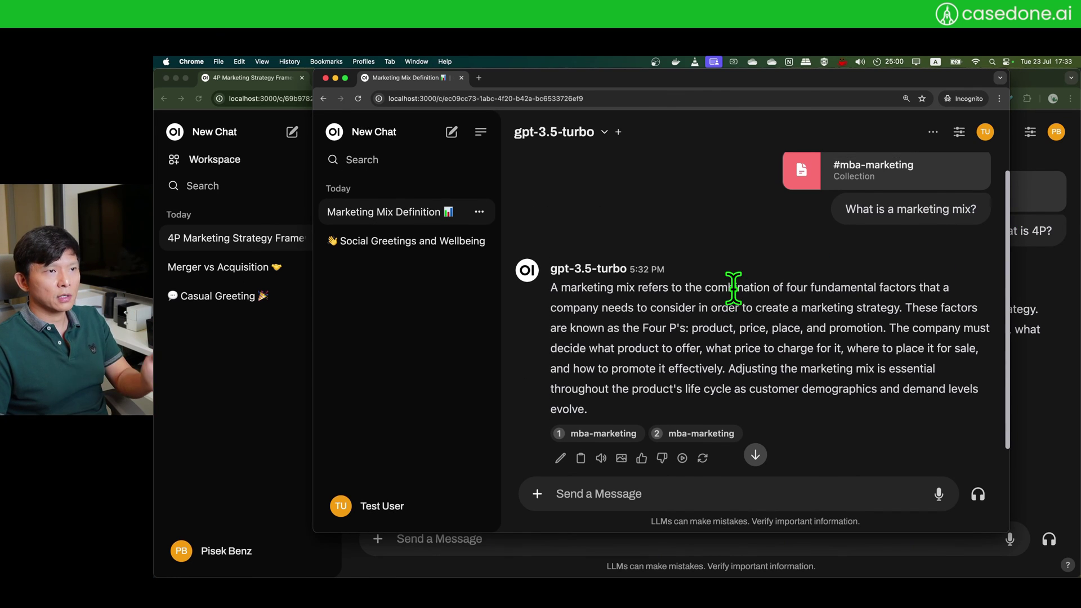
scroll(733, 288, up, 2)
drag(826, 79, 814, 96)
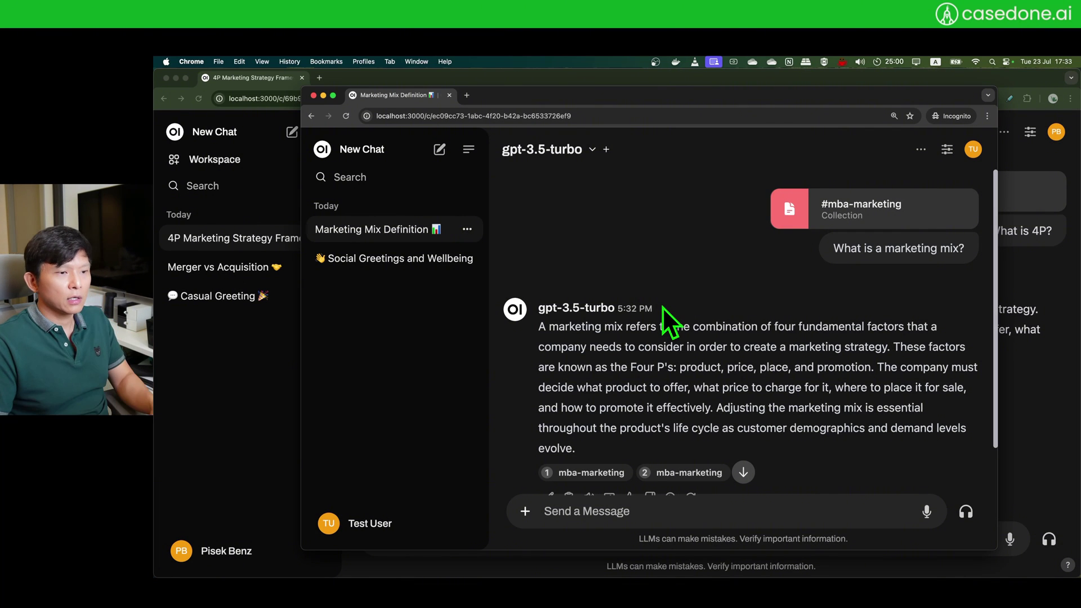
drag(619, 94, 642, 89)
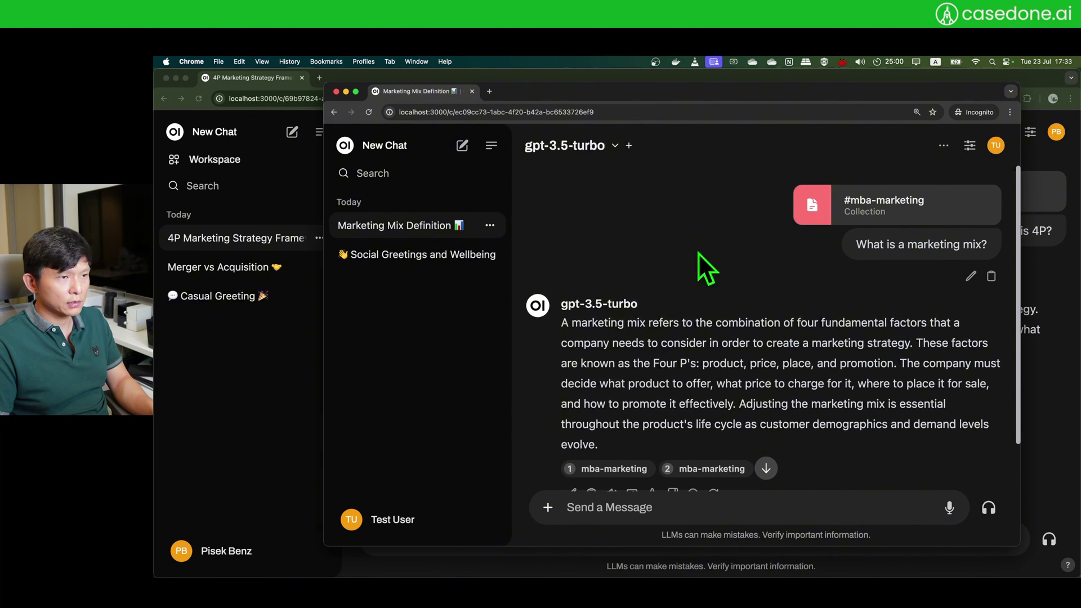